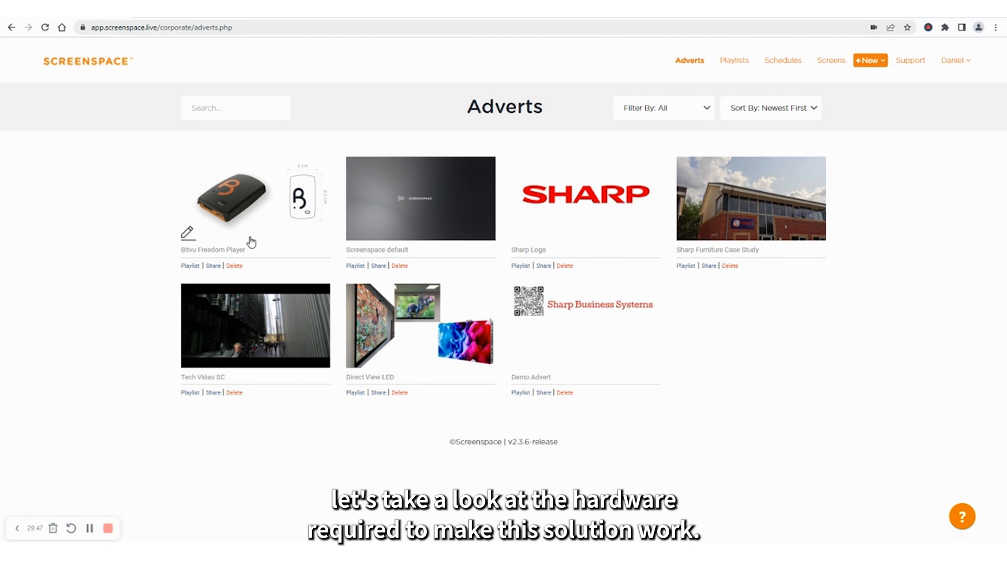
# Open the Bitvu Freedom Player advert for a preview of the hardware image, and return to the adverts list
pyautogui.click(229, 223)
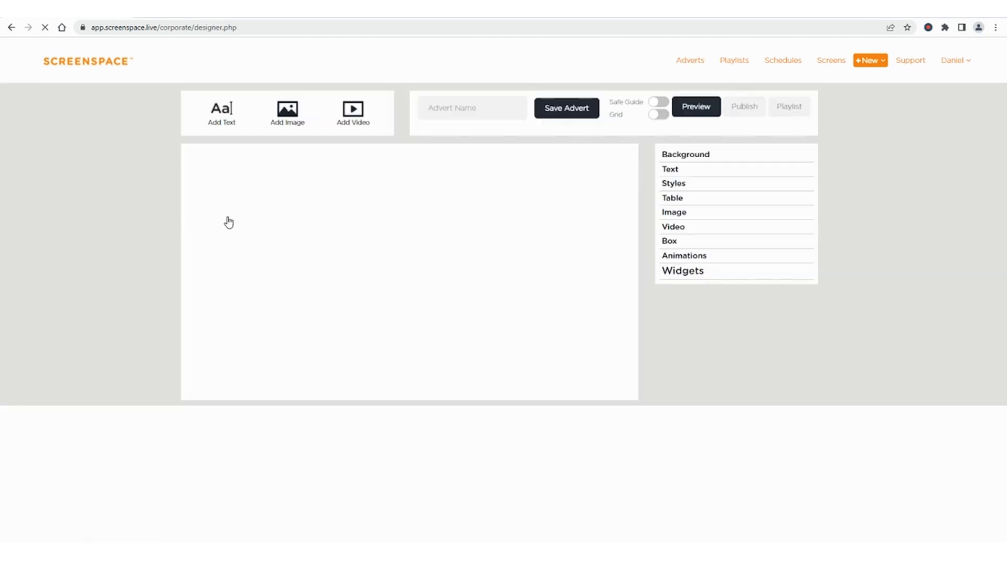
pyautogui.click(690, 106)
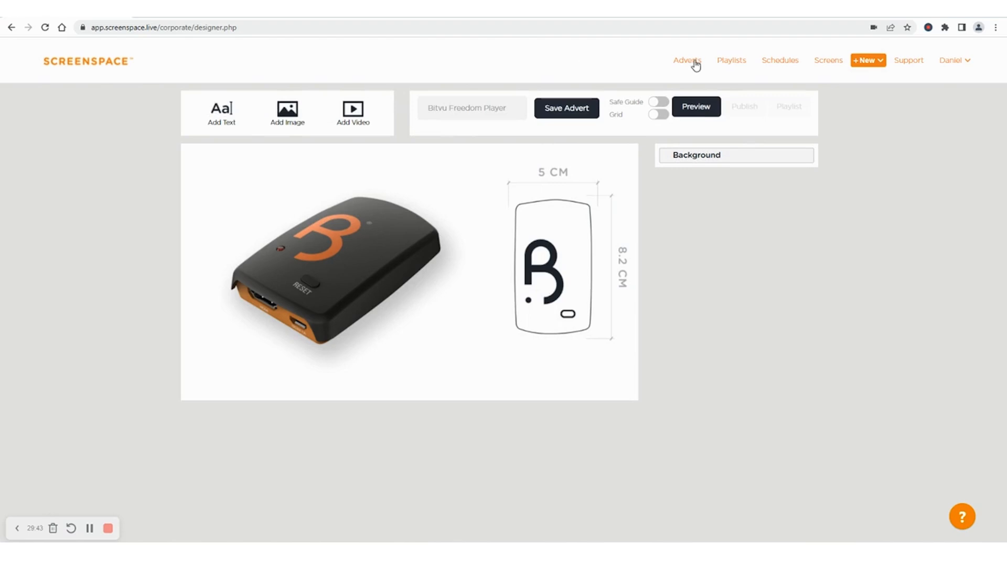
pyautogui.click(693, 63)
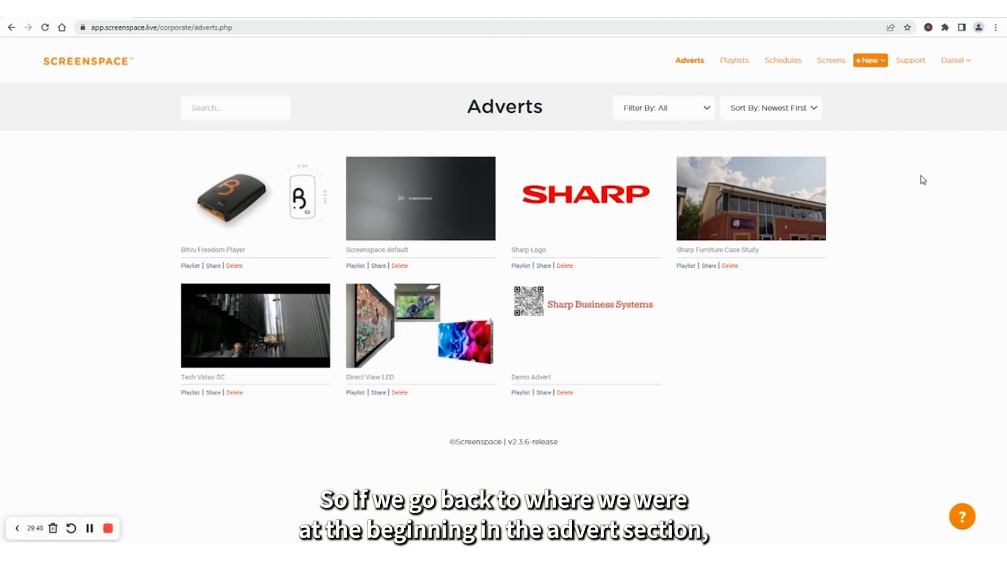
# Open the USB Setup page of the account settings
pyautogui.click(962, 63)
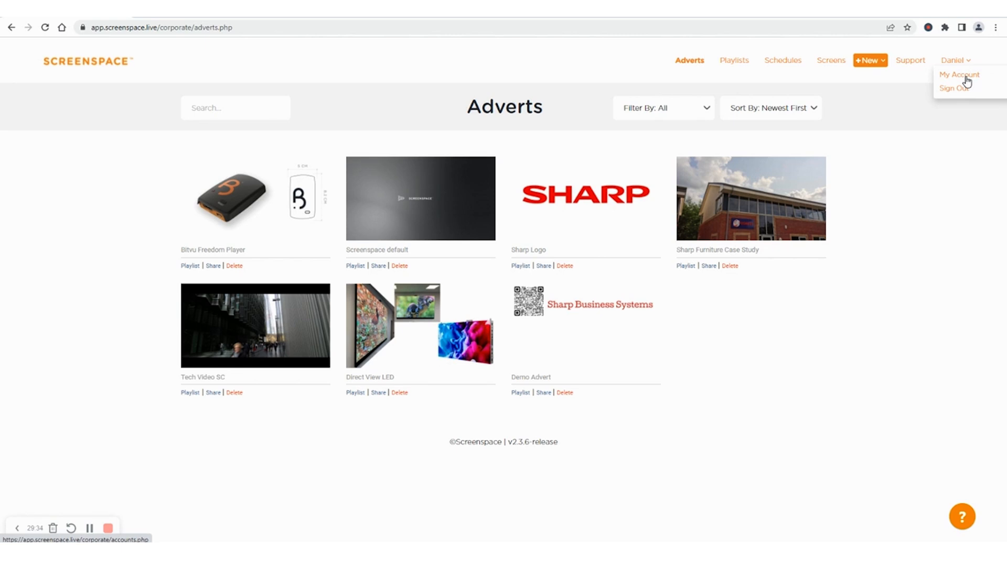
pyautogui.click(967, 79)
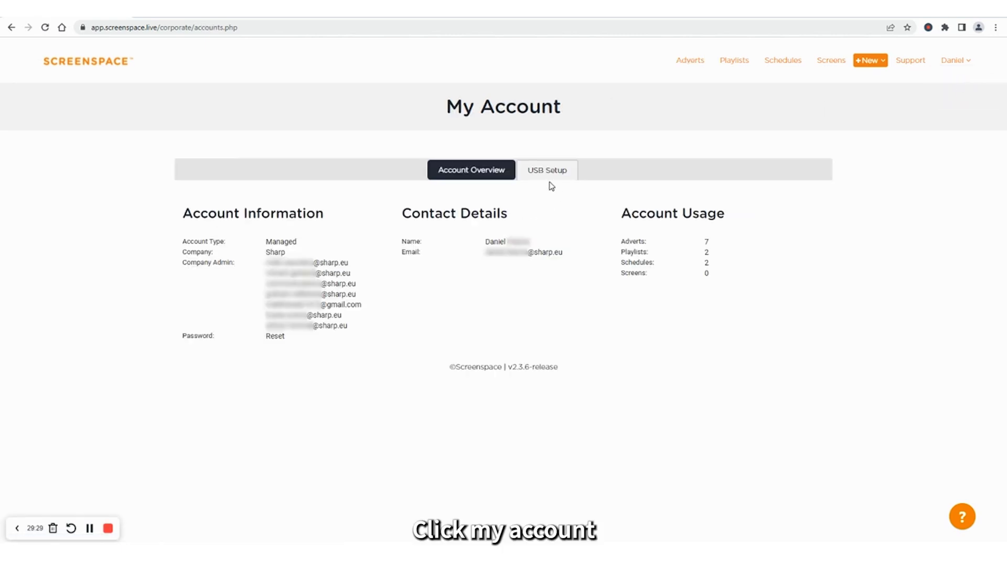
pyautogui.click(577, 172)
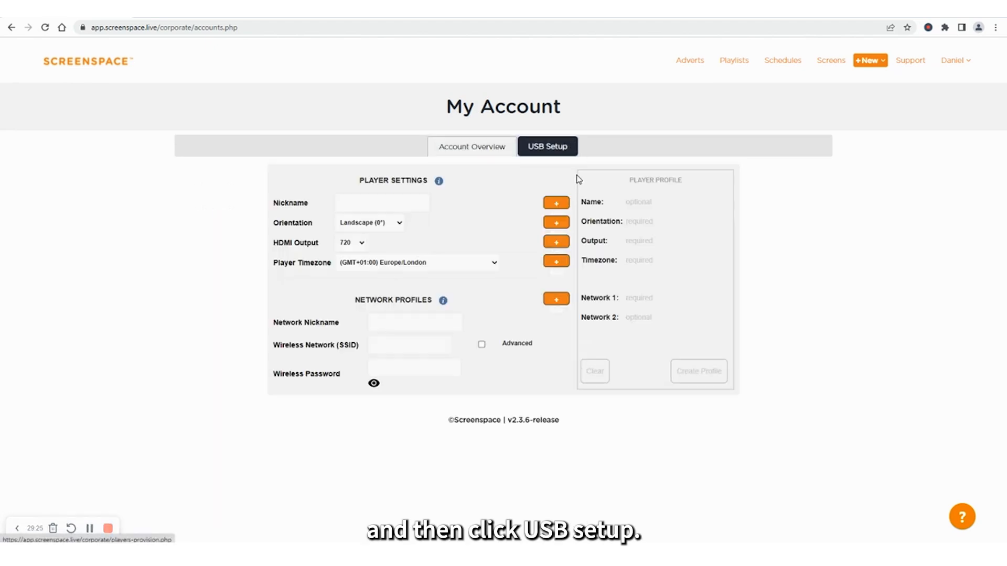
# Enter Reception Player as the player's nickname and set its HDMI output to 1080
pyautogui.click(391, 203)
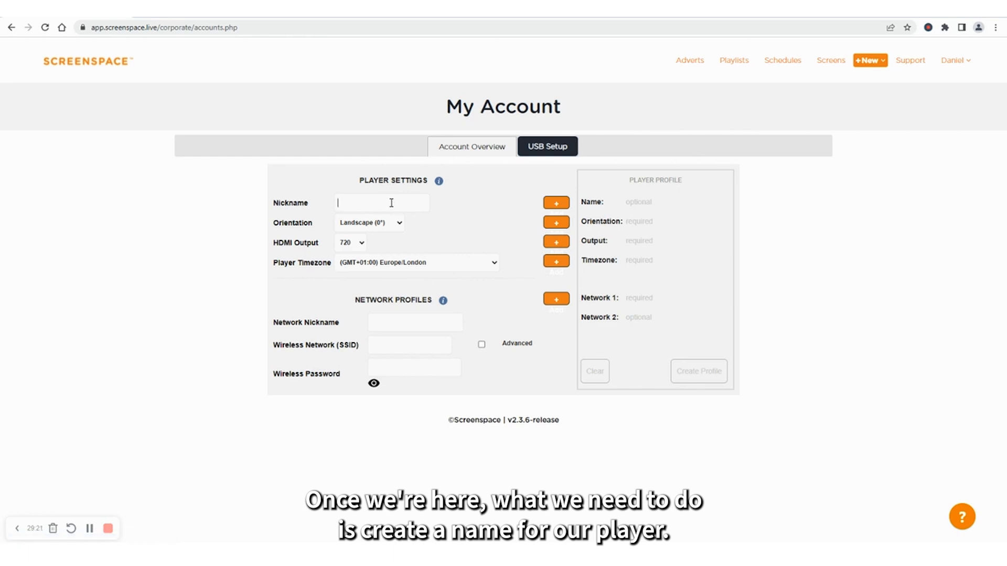
pyautogui.write('Reception Player')
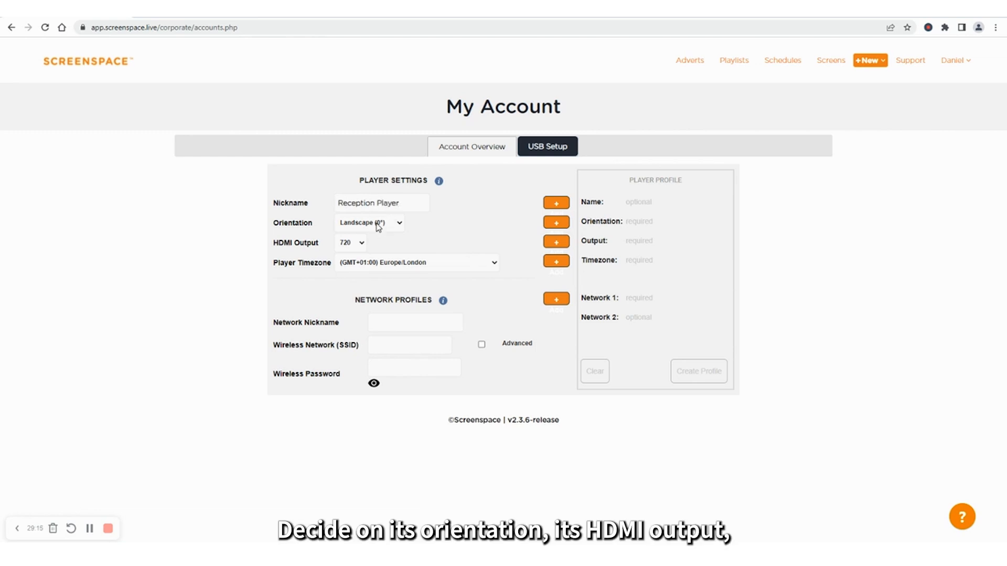
pyautogui.click(357, 244)
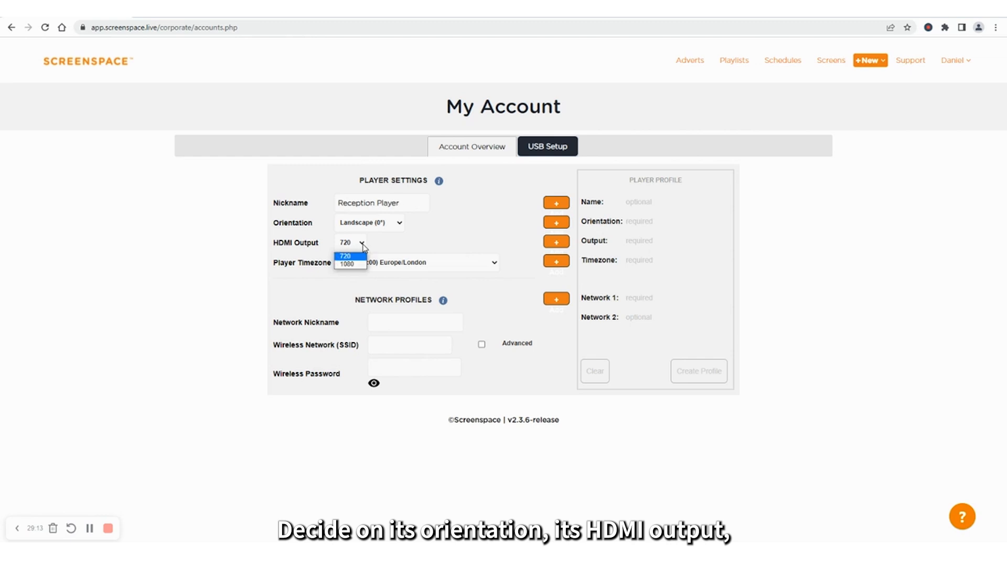
pyautogui.click(358, 265)
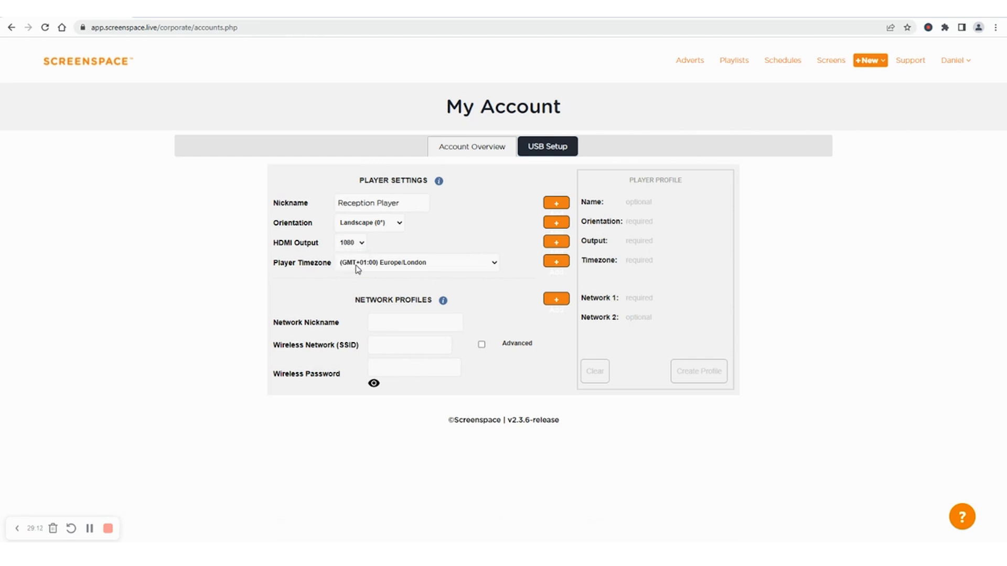
# Fill in the network profile with Ournetwork1 as both network nickname and SSID, and enter the wireless password
pyautogui.click(380, 323)
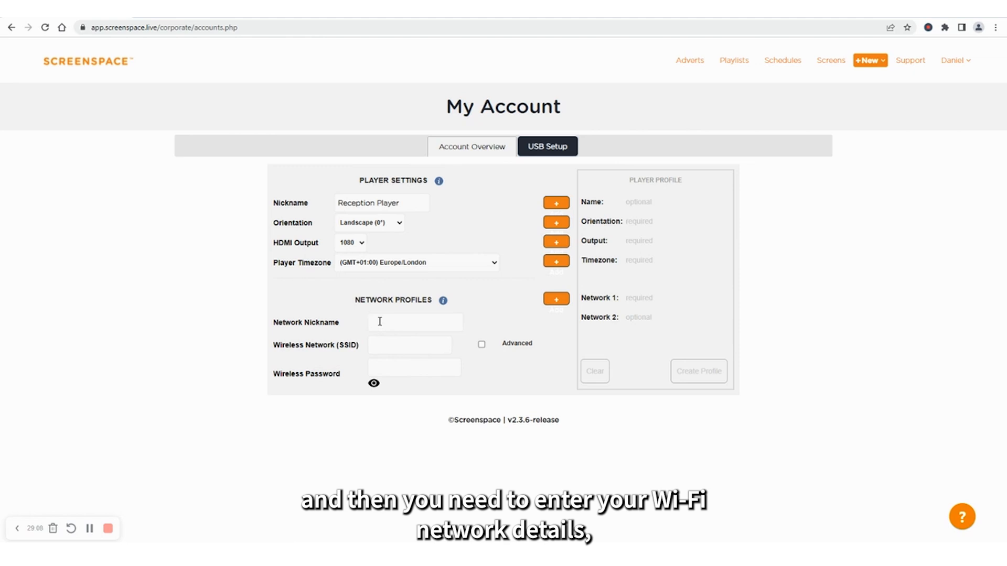
pyautogui.write('Ournetwork1')
pyautogui.hotkey('ctrl', 'a')
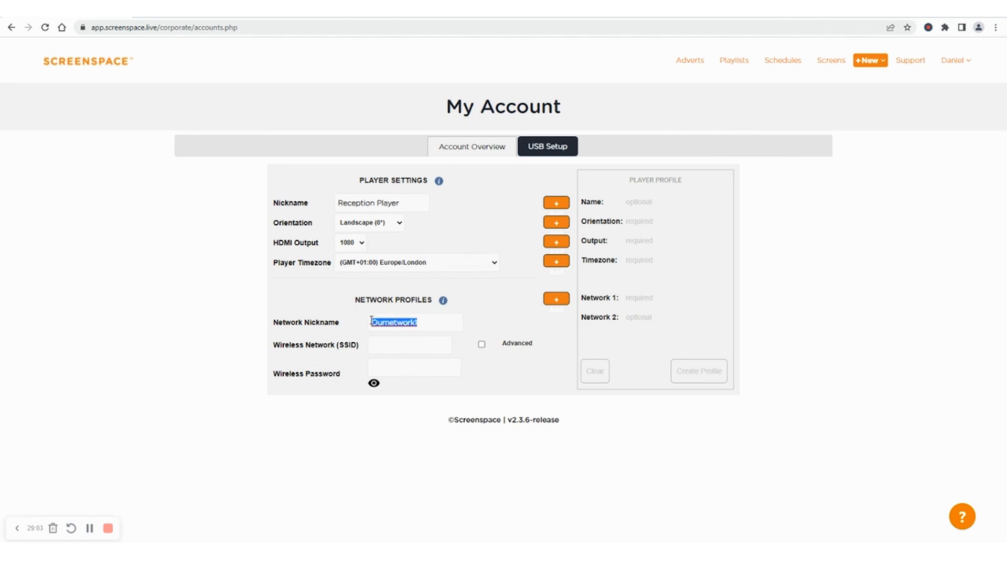
pyautogui.hotkey('ctrl', 'c')
pyautogui.click(394, 347)
pyautogui.hotkey('ctrl', 'v')
pyautogui.click(393, 367)
pyautogui.write('••••••')
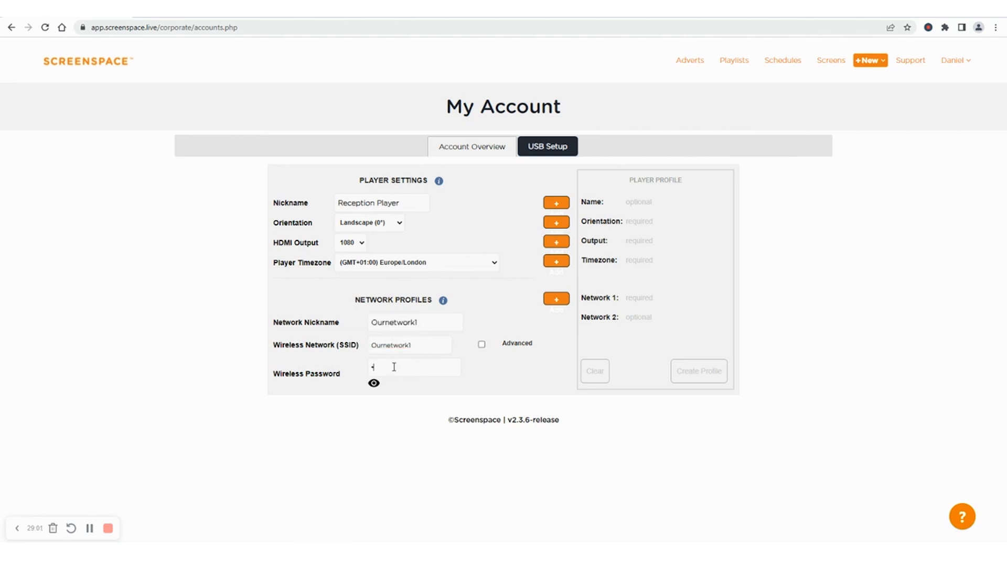
pyautogui.write('••••••••')
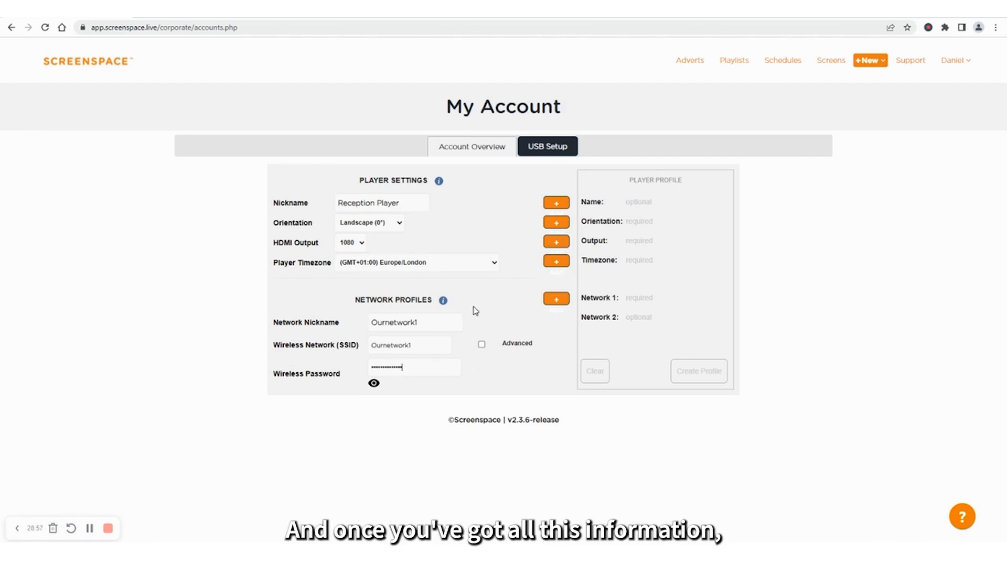
# Add the nickname, orientation, HDMI output, timezone and Ournetwork1 network to the player profile, and create the profile
pyautogui.click(551, 210)
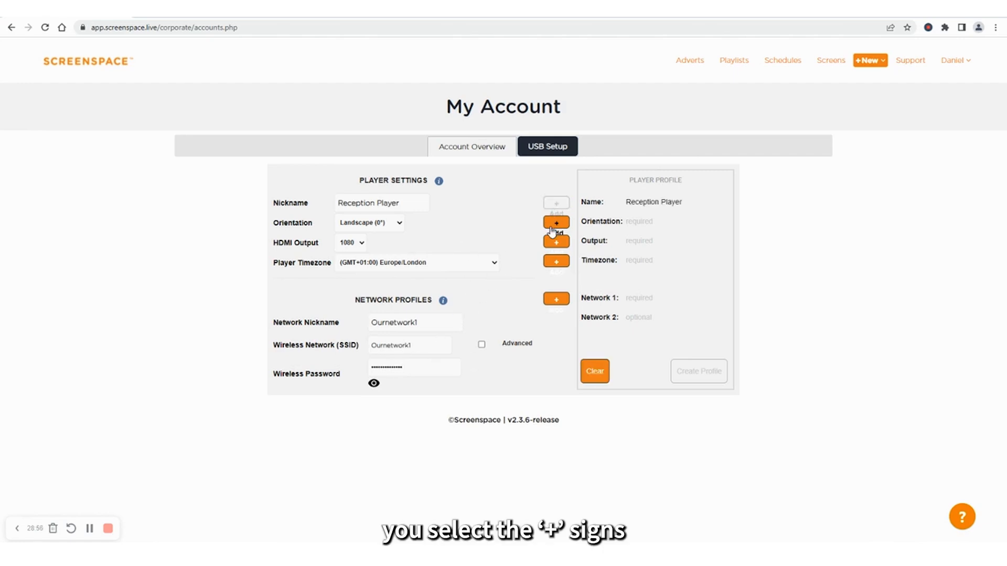
pyautogui.click(553, 225)
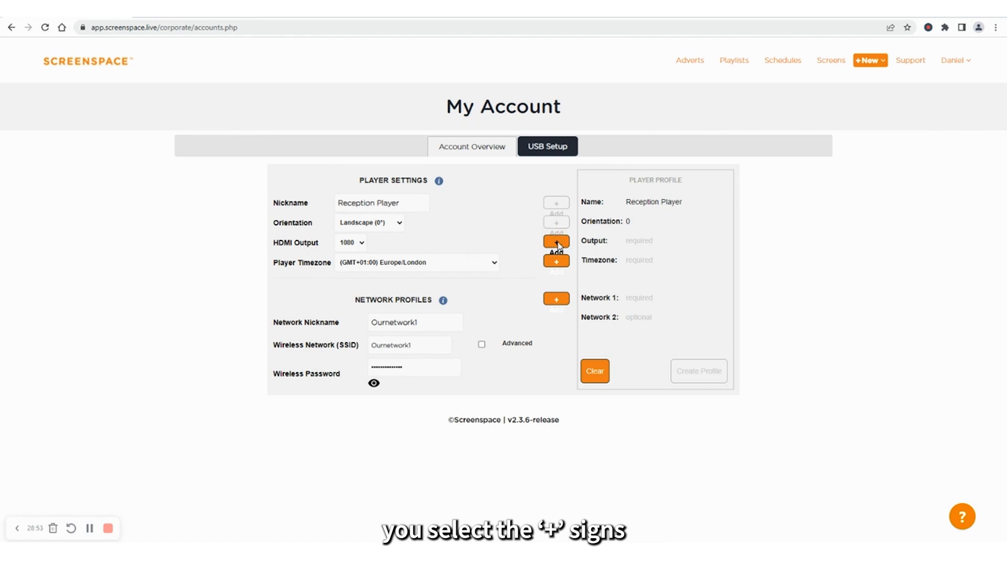
pyautogui.click(557, 244)
pyautogui.click(555, 262)
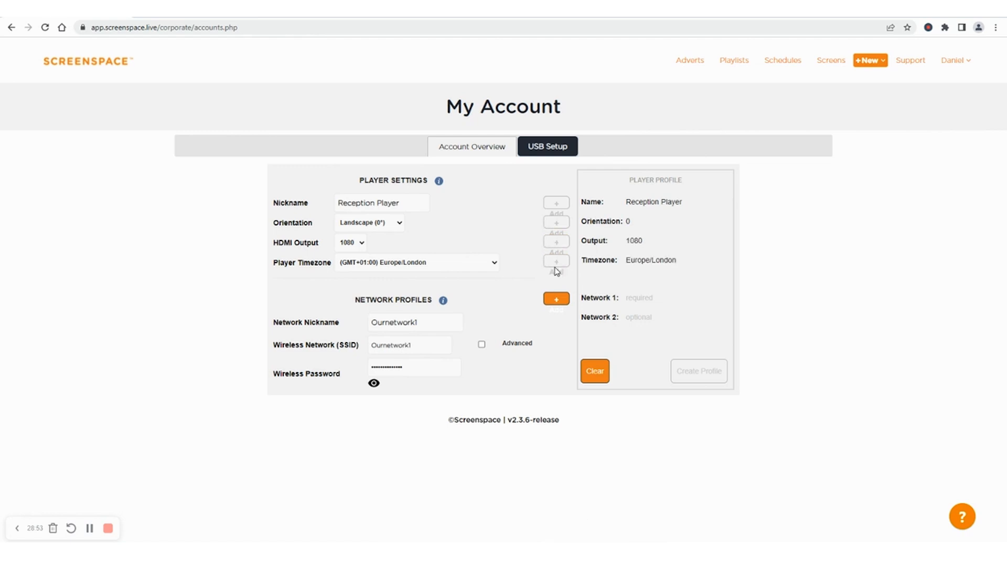
pyautogui.click(556, 300)
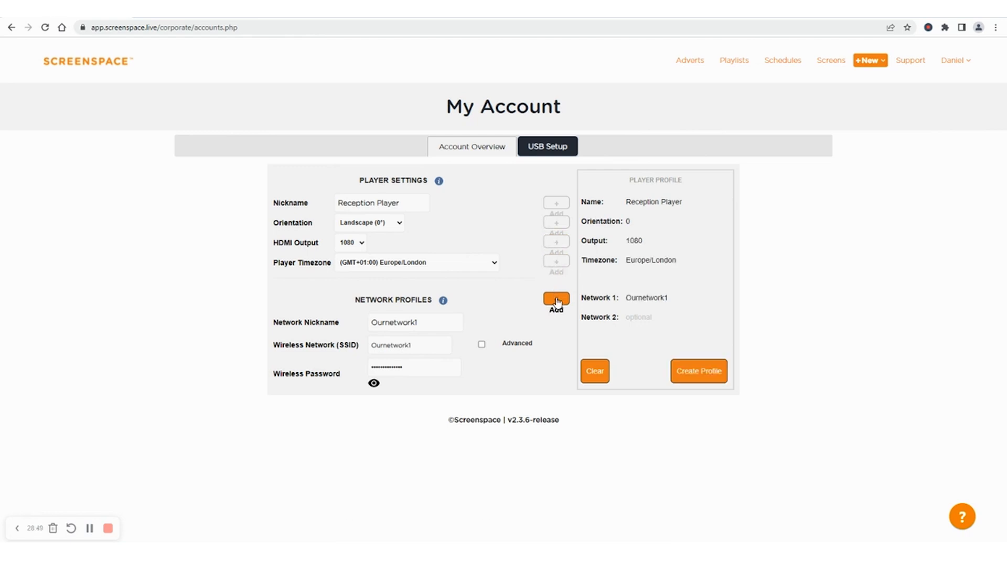
pyautogui.click(697, 381)
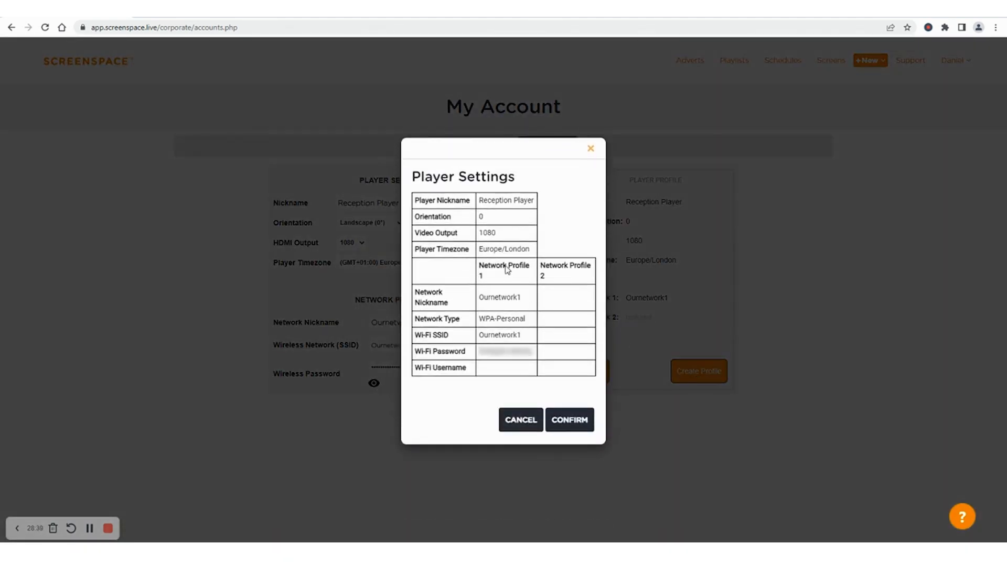
pyautogui.click(582, 427)
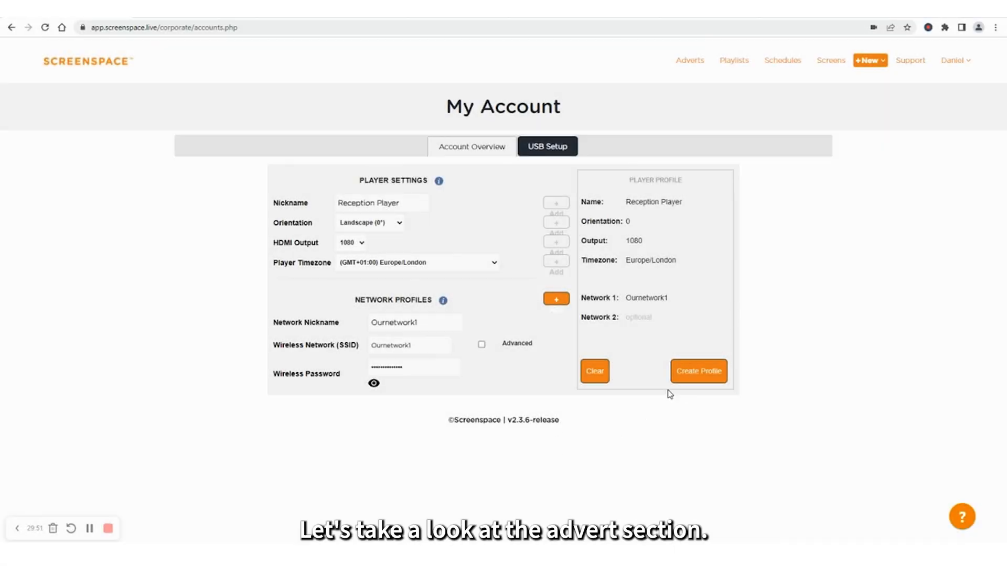
# Open the existing Sharp Logo advert for editing and shrink its logo image to about 664 x 95
pyautogui.click(685, 62)
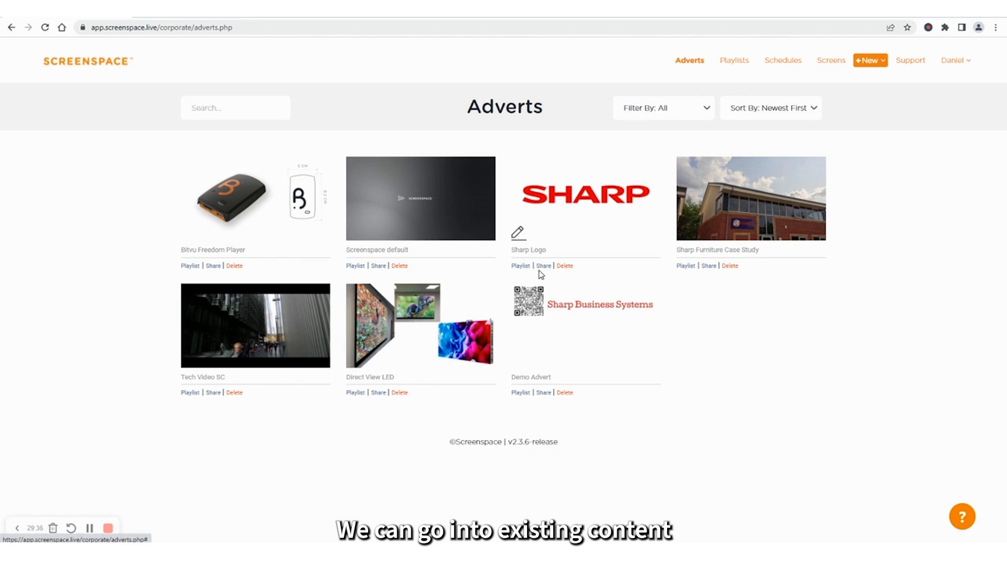
pyautogui.click(517, 235)
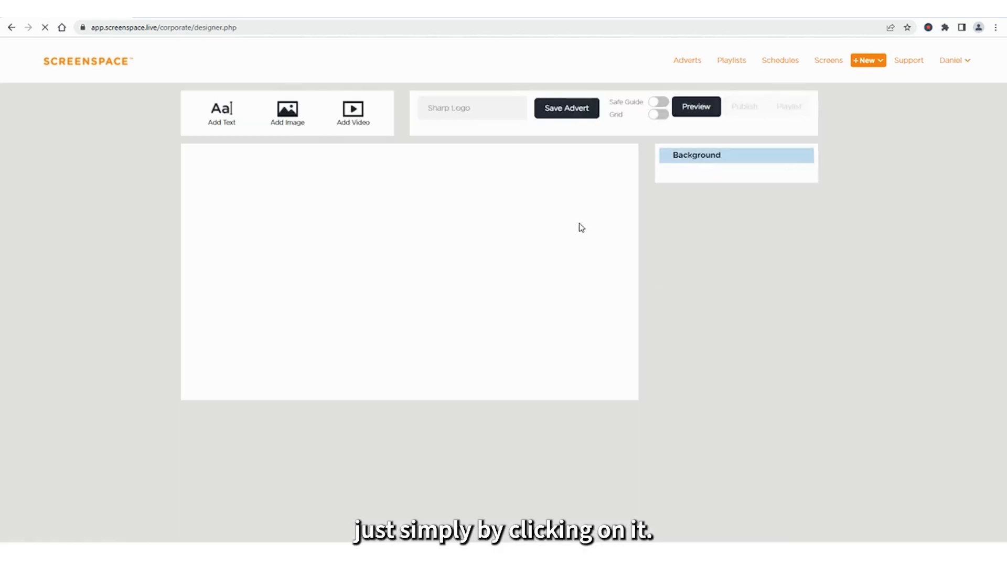
pyautogui.click(422, 261)
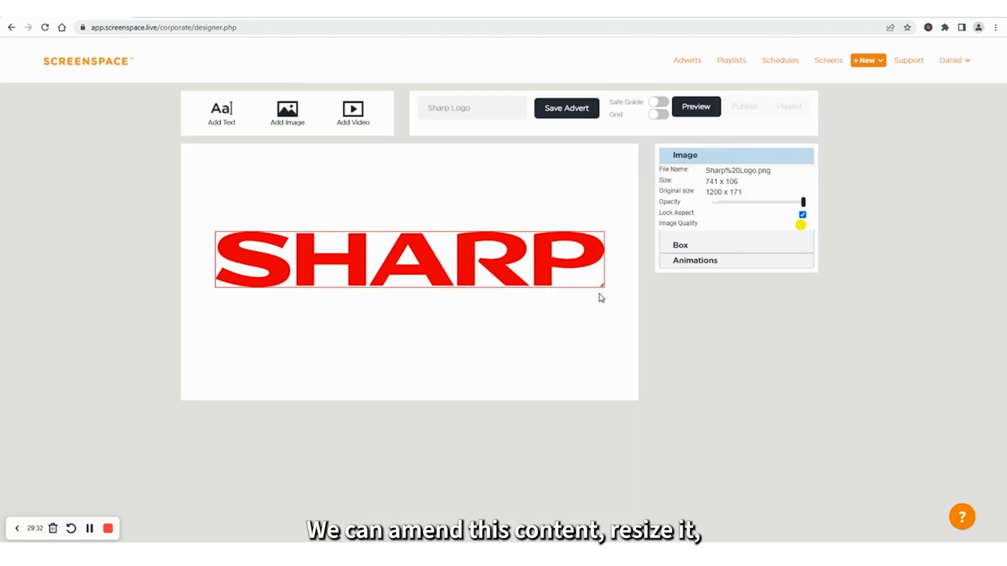
pyautogui.moveTo(600, 286); pyautogui.dragTo(448, 282)
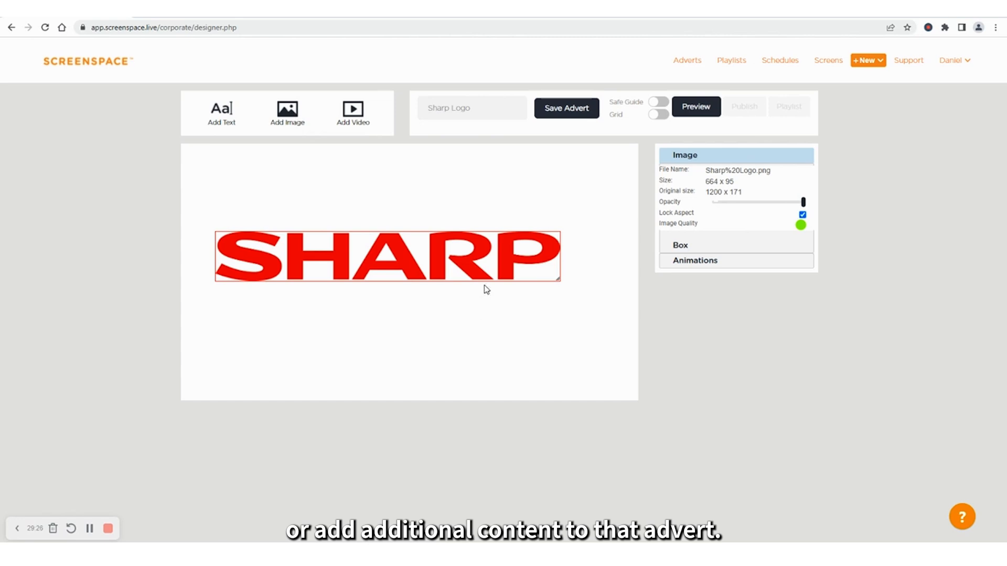
# Save the edited advert under the name Sharp Logo_edit2 and return to the adverts list
pyautogui.click(504, 107)
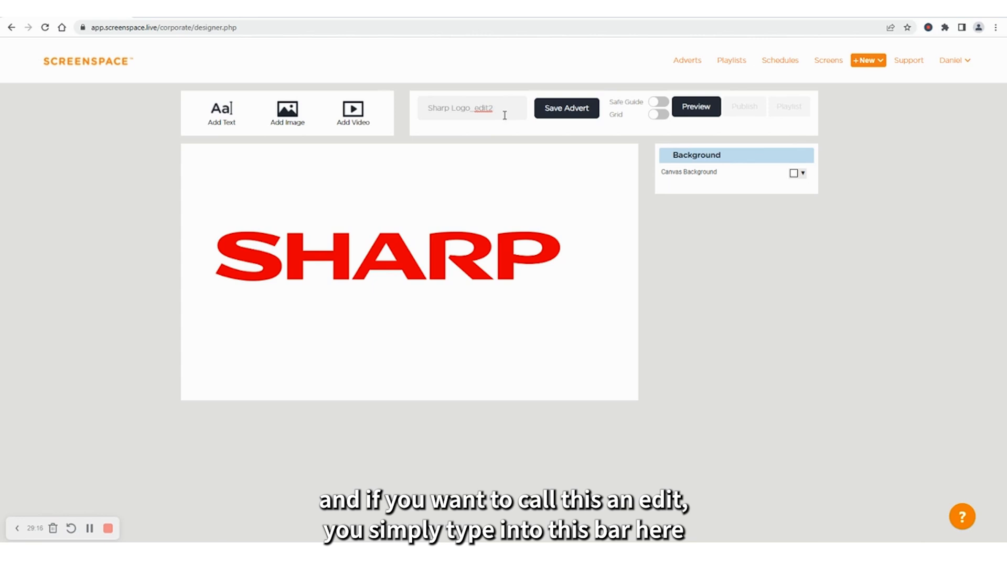
pyautogui.click(555, 106)
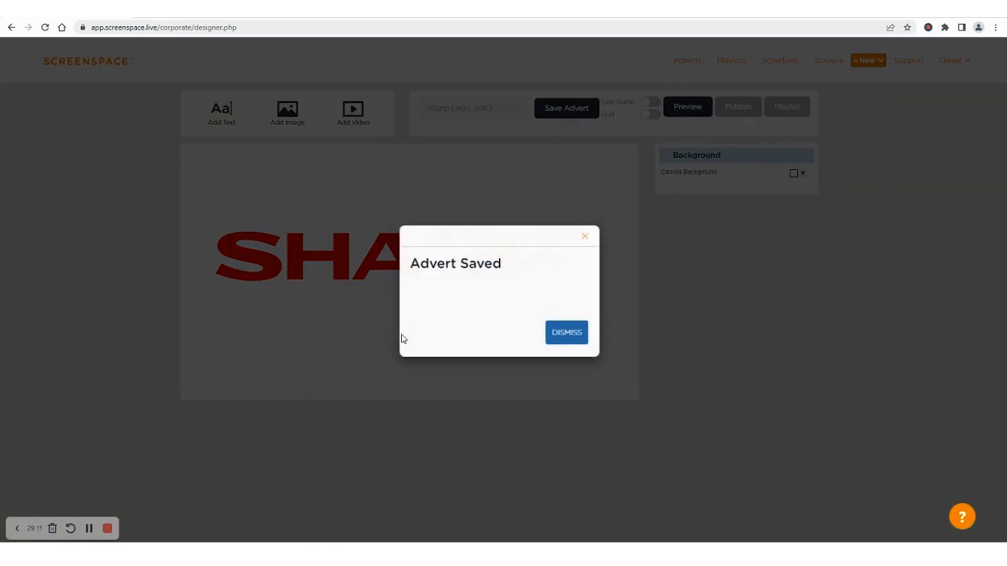
pyautogui.click(571, 338)
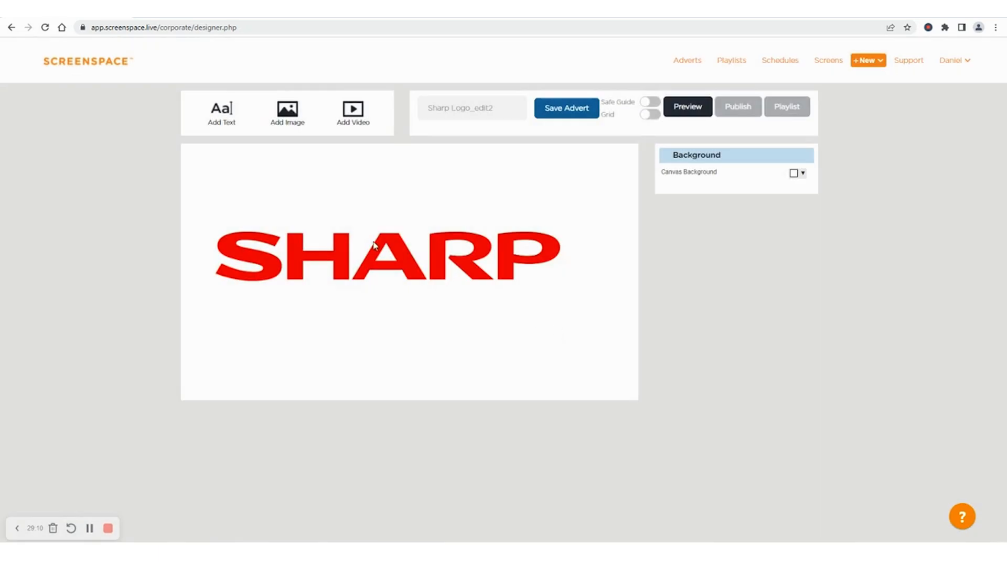
pyautogui.click(691, 62)
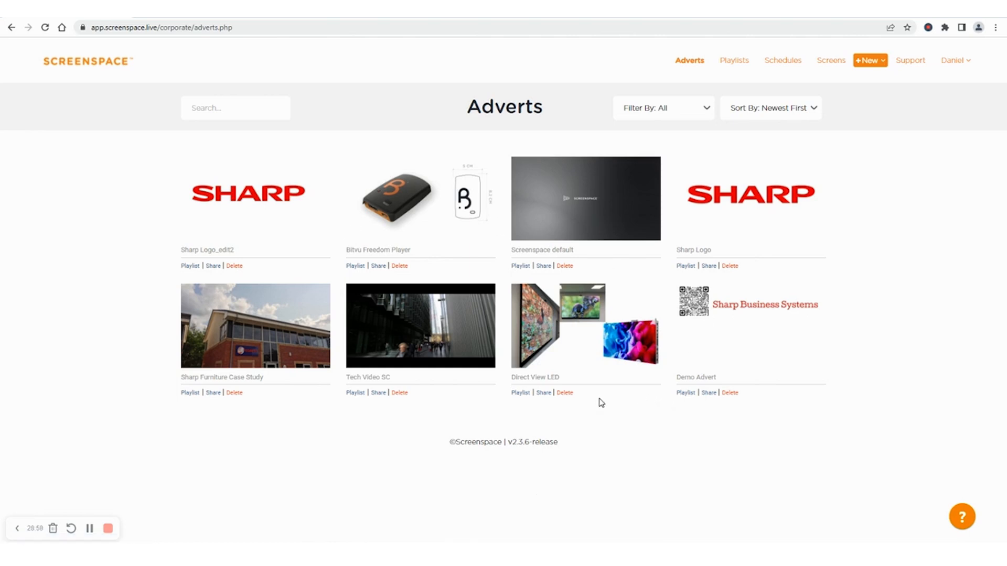
# Look through the templates for a new advert and start a blank landscape advert
pyautogui.click(871, 62)
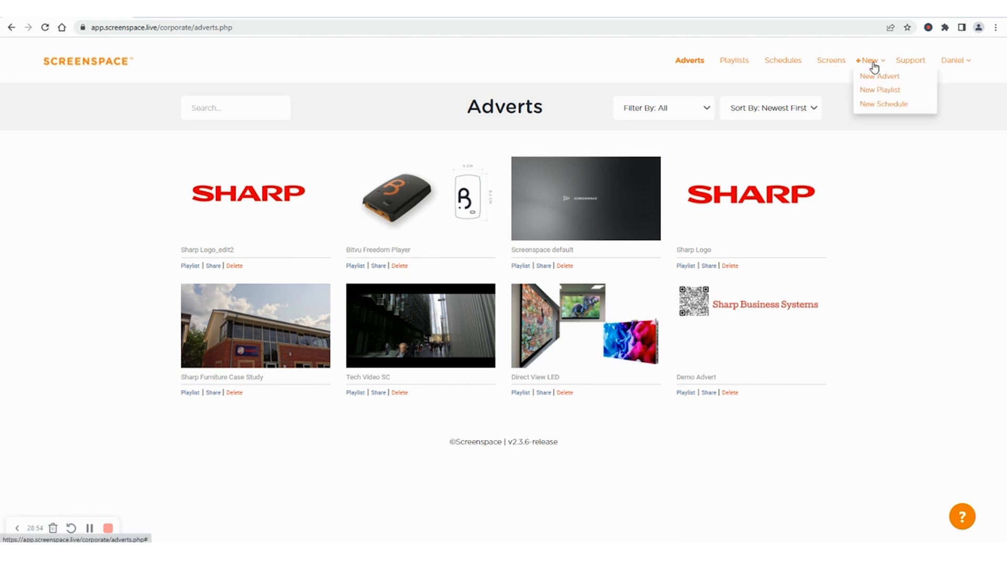
pyautogui.click(884, 79)
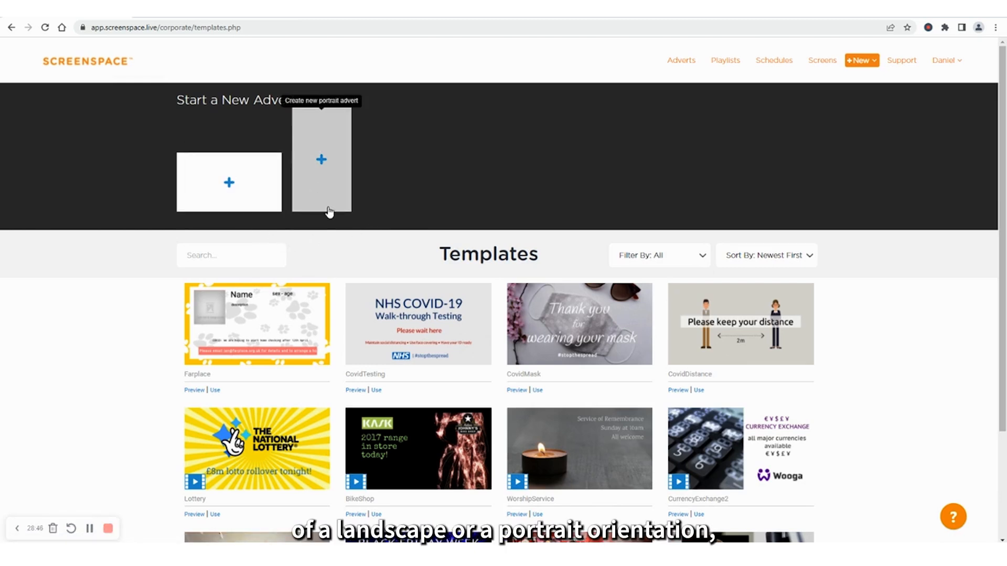
pyautogui.scroll(-5, 480, 333)
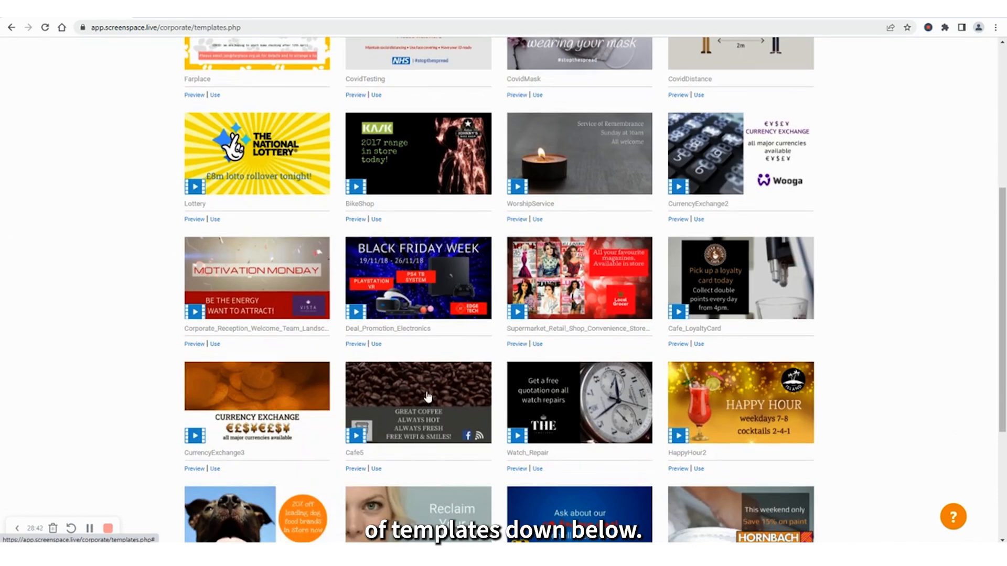
pyautogui.scroll(-4, 428, 397)
pyautogui.scroll(9, 371, 359)
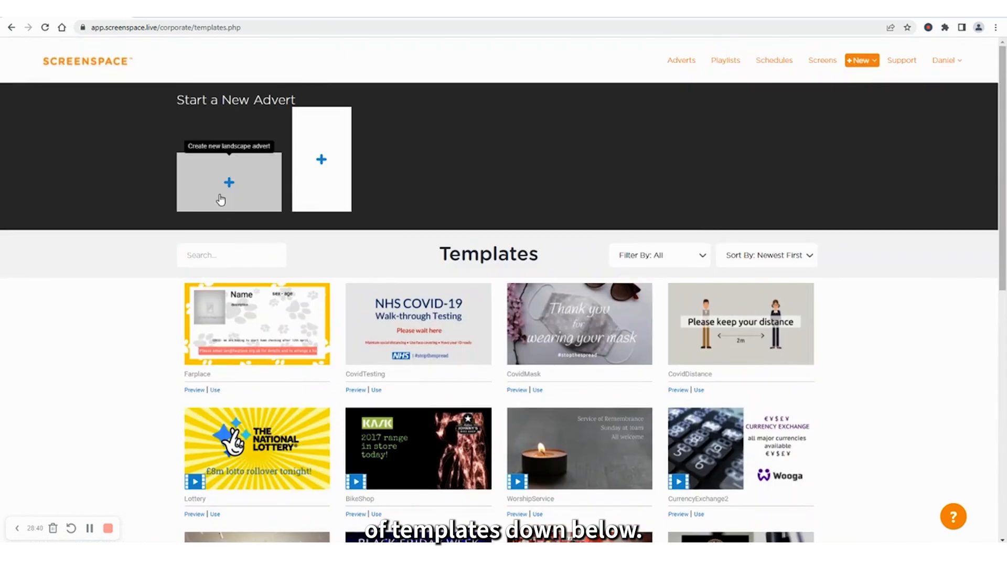
pyautogui.click(221, 198)
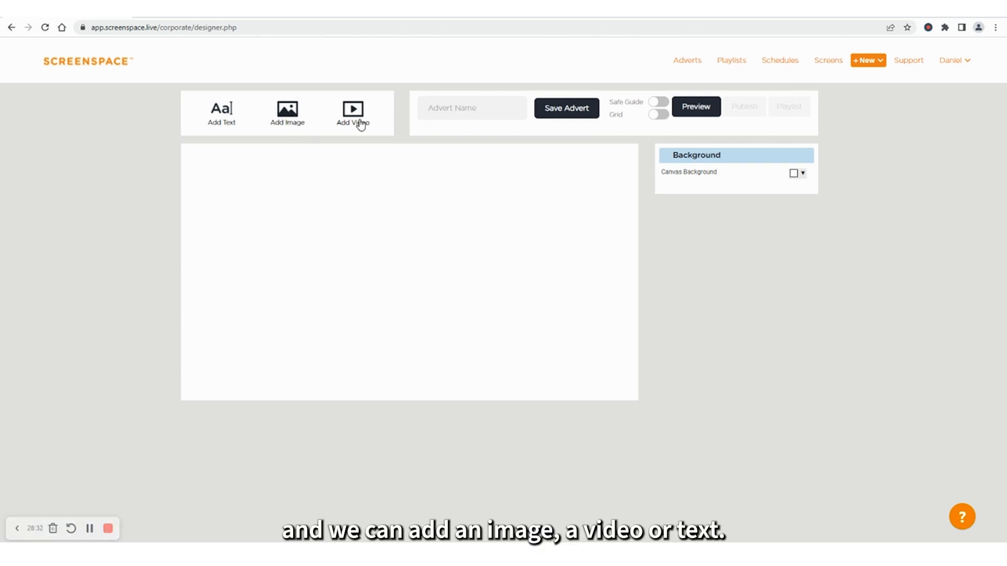
# Add an image placeholder to the blank advert, place it near the canvas's upper-left corner and enlarge it to about 492 x 369
pyautogui.click(293, 125)
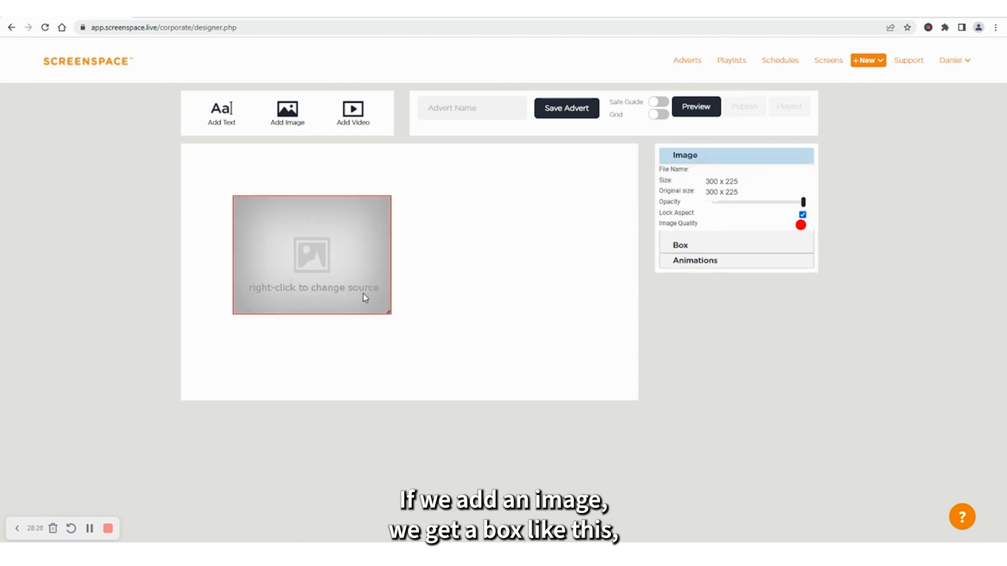
pyautogui.moveTo(344, 270); pyautogui.dragTo(320, 230)
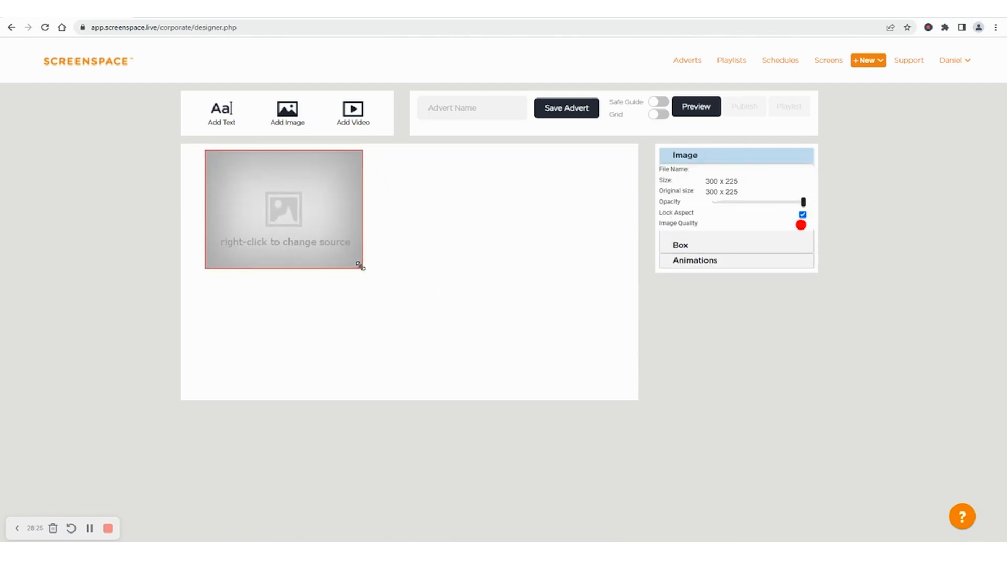
pyautogui.moveTo(361, 266); pyautogui.dragTo(513, 346)
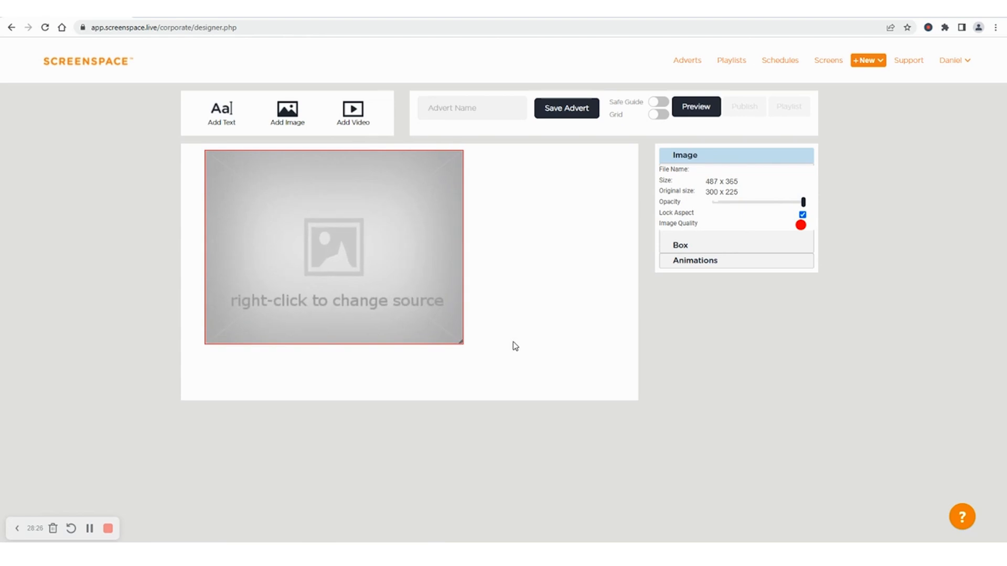
# Fill the placeholder with DVLED1 from the second page of the media library and enlarge the picture to about 395 x 347
pyautogui.rightClick(287, 194)
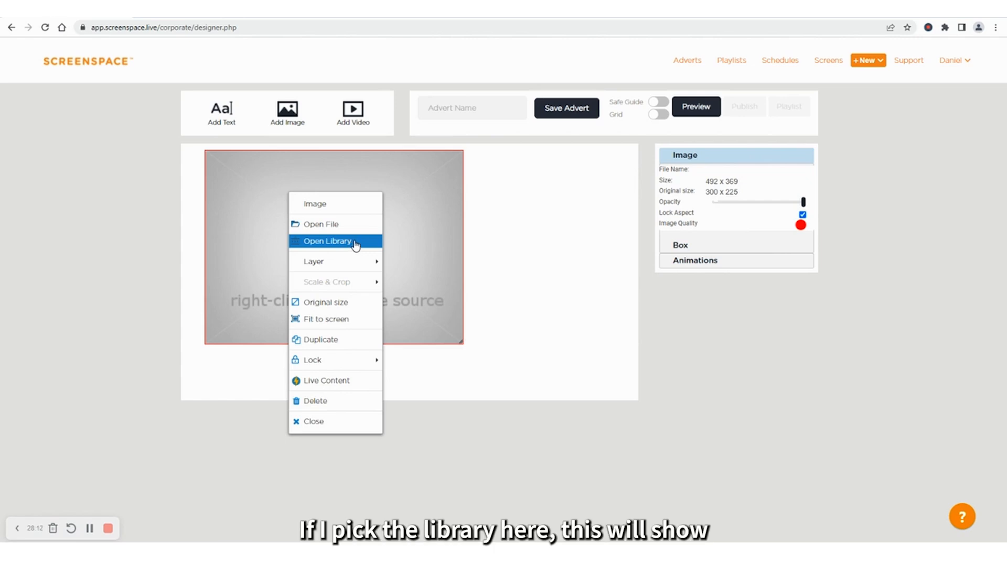
pyautogui.click(355, 241)
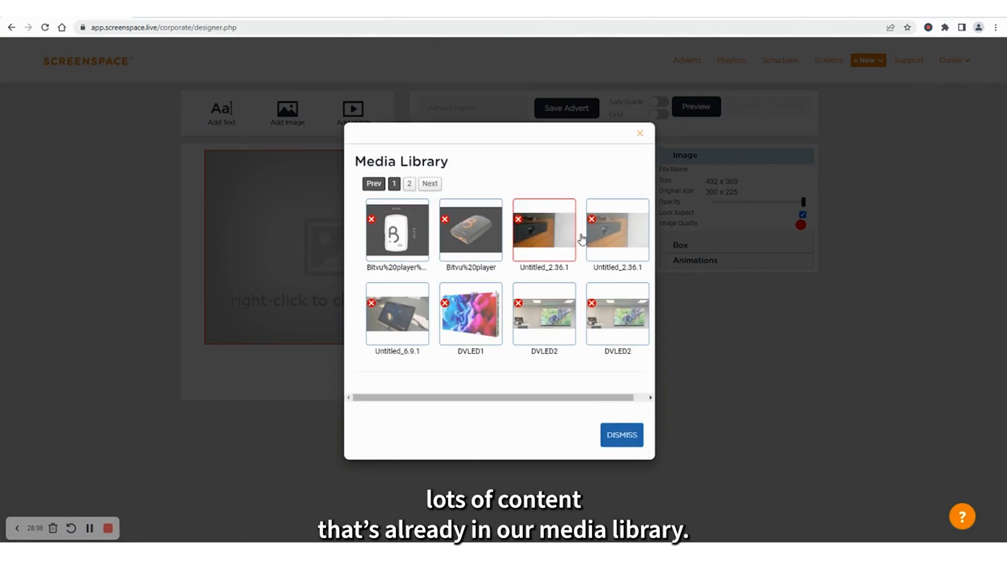
pyautogui.click(409, 185)
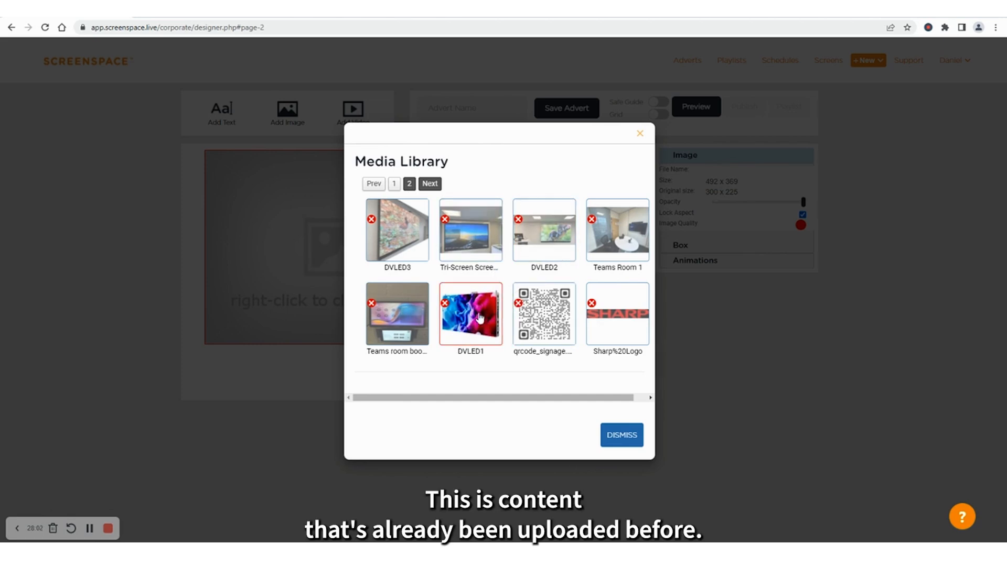
pyautogui.click(477, 336)
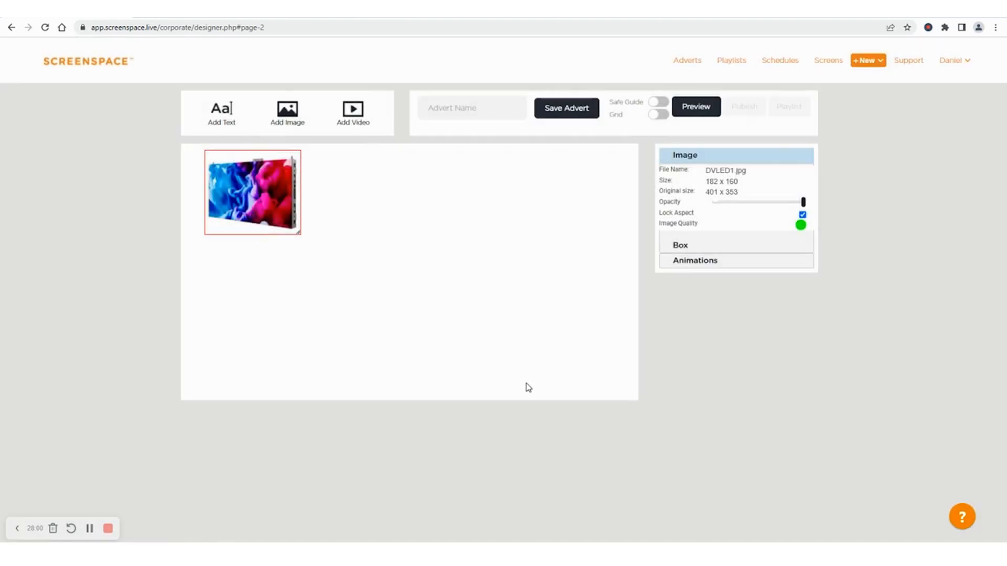
pyautogui.moveTo(301, 235); pyautogui.dragTo(460, 336)
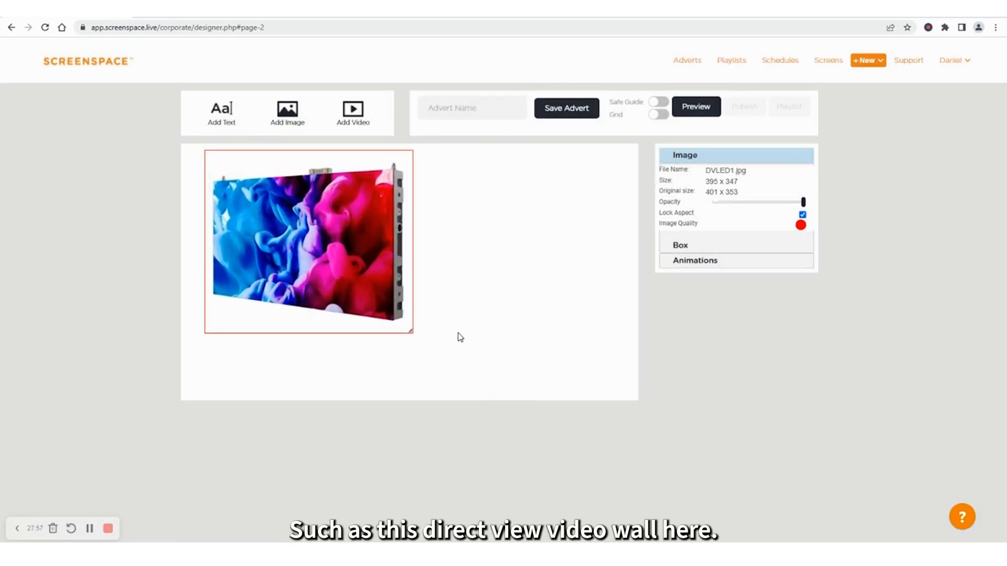
pyautogui.click(509, 259)
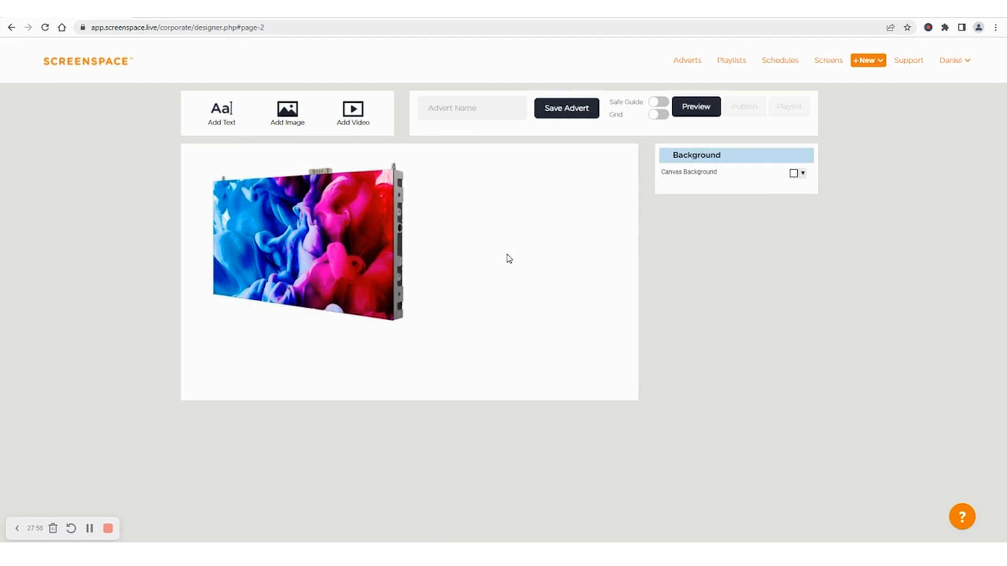
# Add a second image placeholder beside the video wall picture and load Untitled_6.9.1.jpg from the Downloads folder into it
pyautogui.click(292, 114)
pyautogui.moveTo(351, 218); pyautogui.dragTo(521, 208)
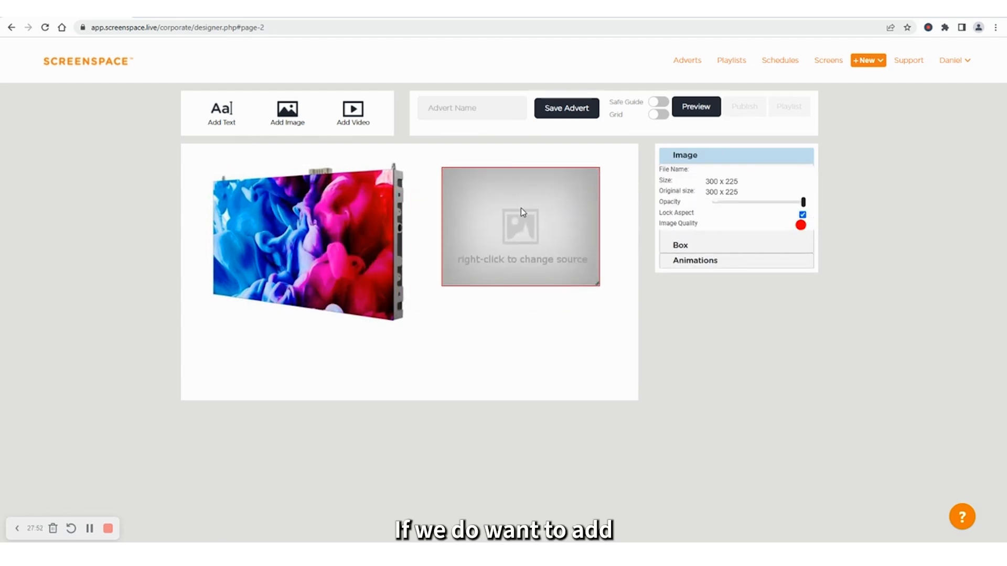
pyautogui.rightClick(521, 208)
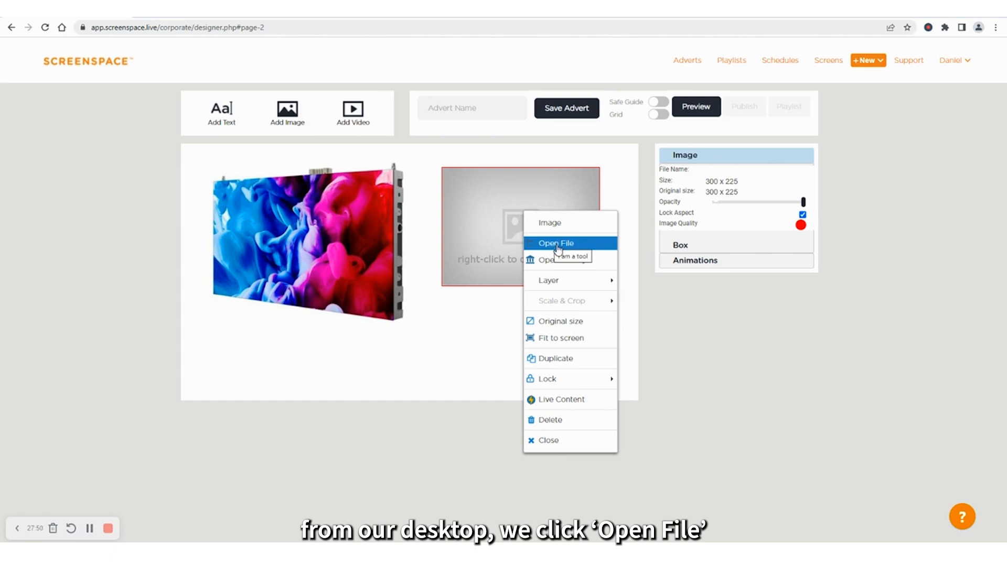
pyautogui.click(586, 245)
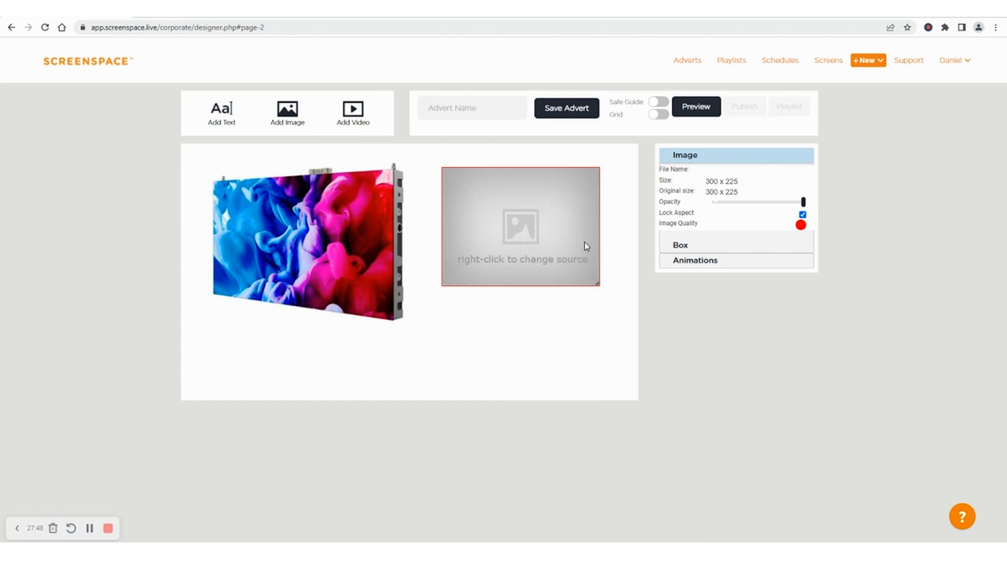
pyautogui.moveTo(229, 15); pyautogui.dragTo(483, 85)
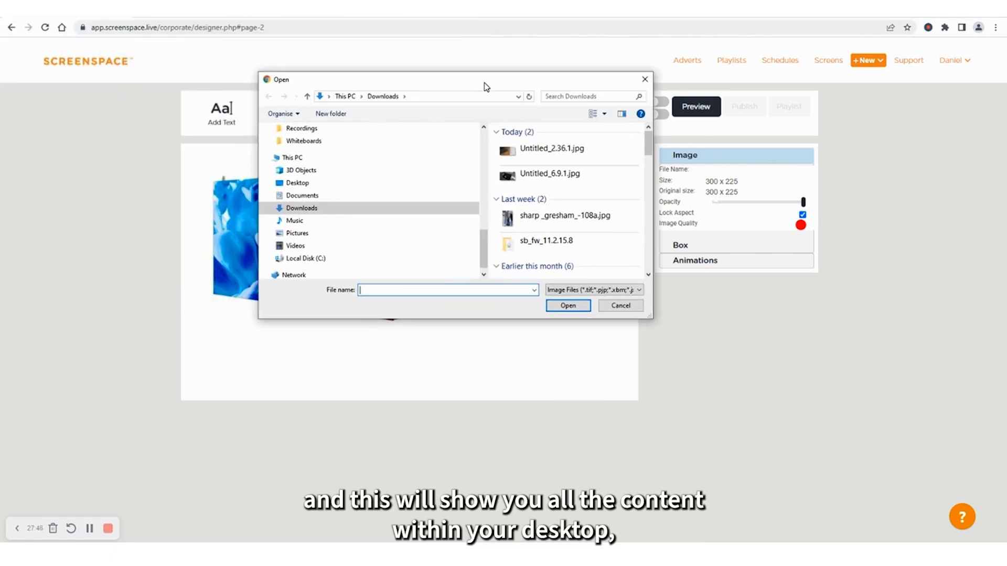
pyautogui.click(546, 177)
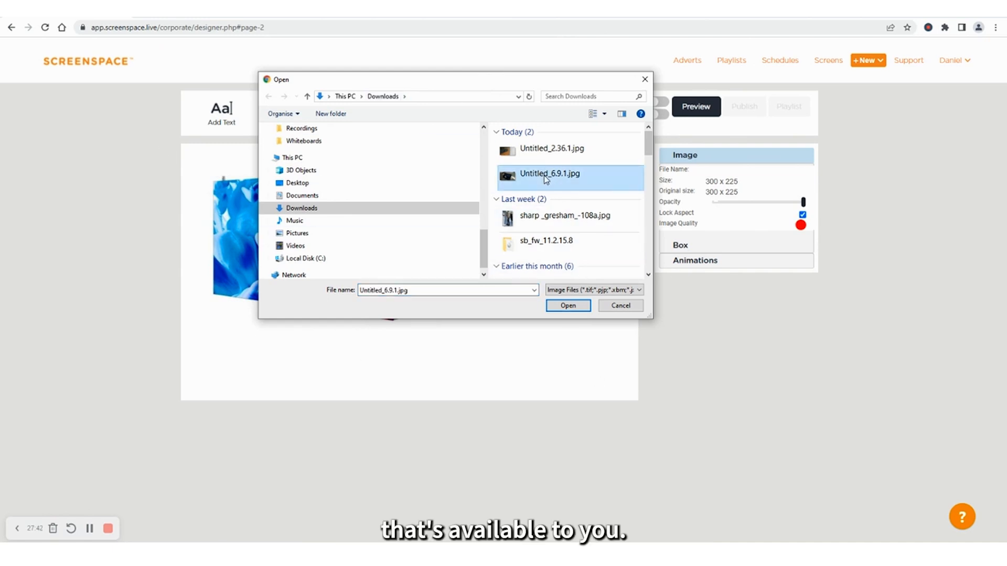
pyautogui.click(568, 306)
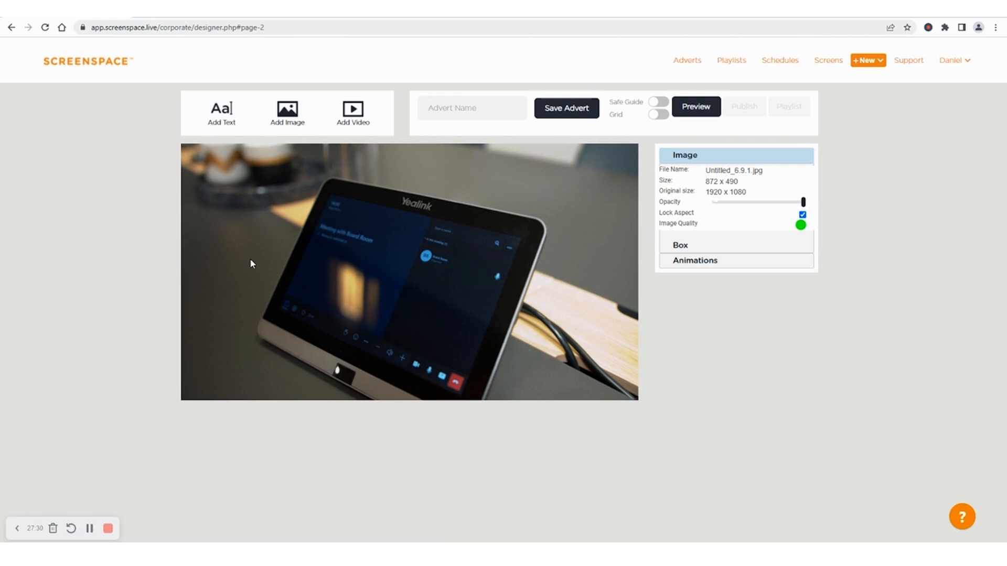
# Save the advert under the name Yealink teams room panel and return to the adverts list
pyautogui.click(445, 108)
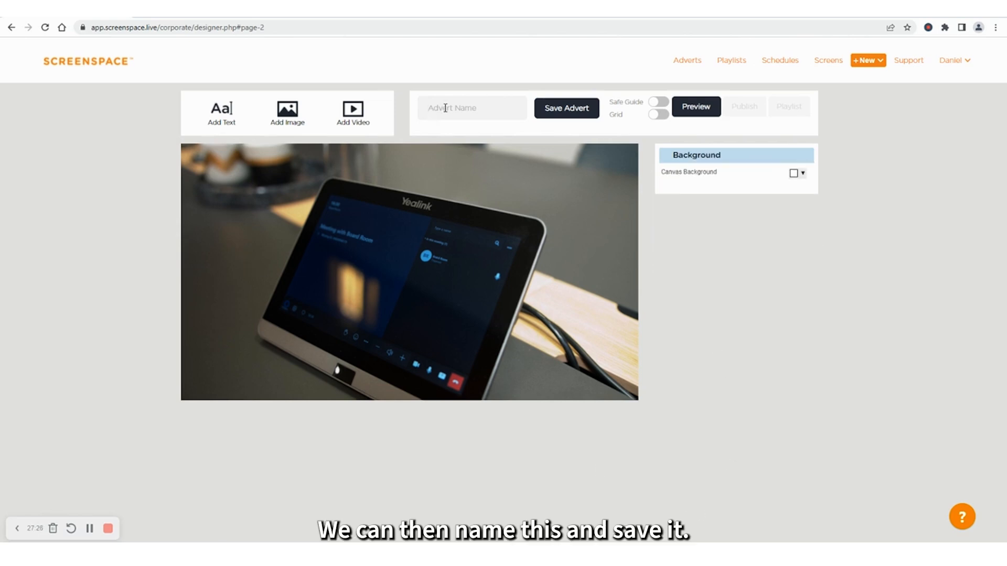
pyautogui.write('Yeali')
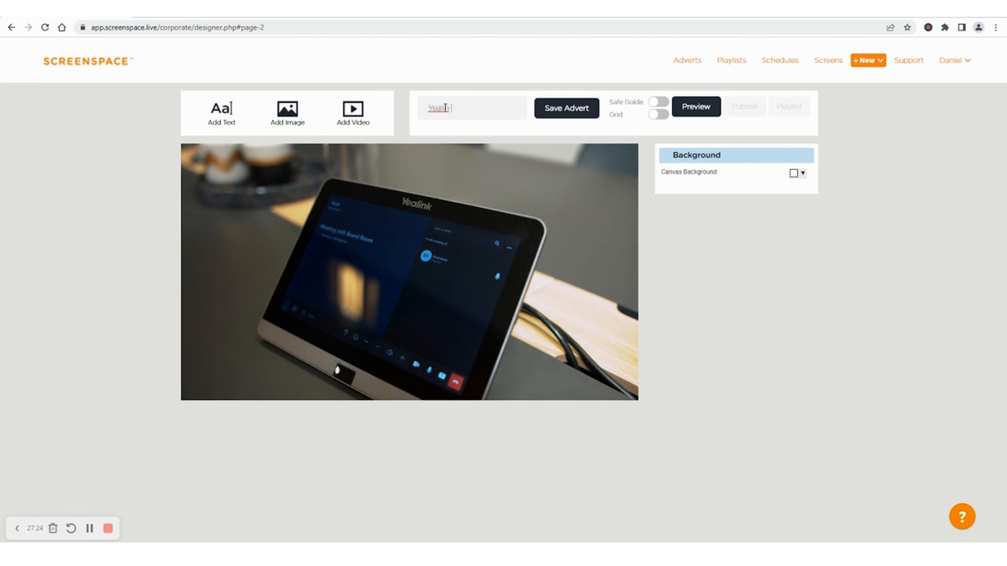
pyautogui.write('nk teams room panel')
pyautogui.click(564, 121)
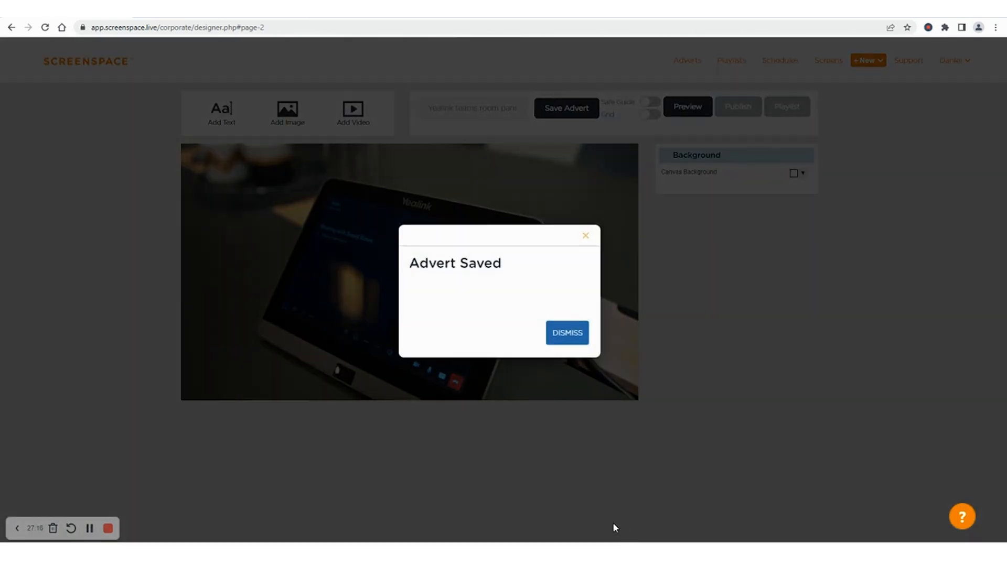
pyautogui.click(564, 337)
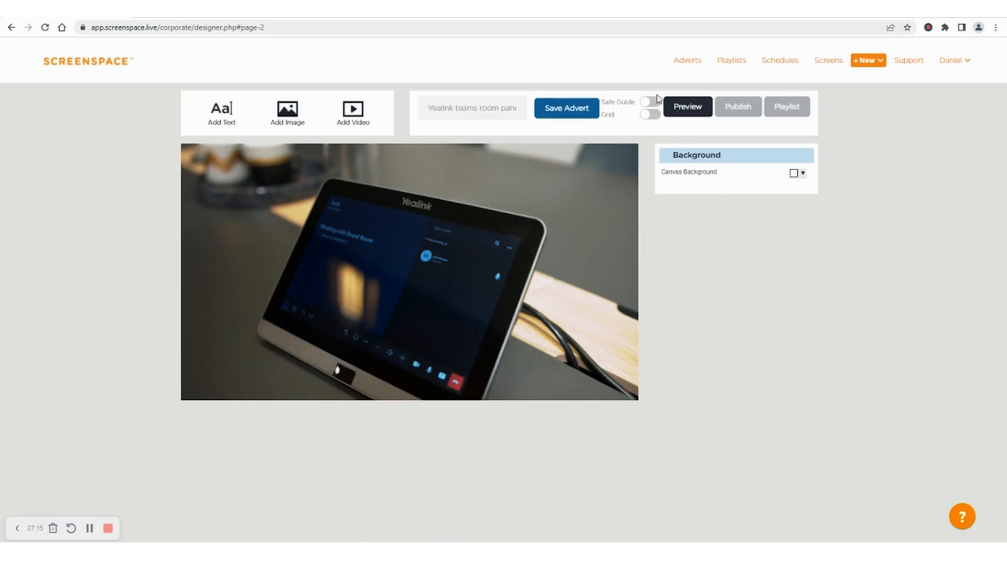
pyautogui.click(694, 62)
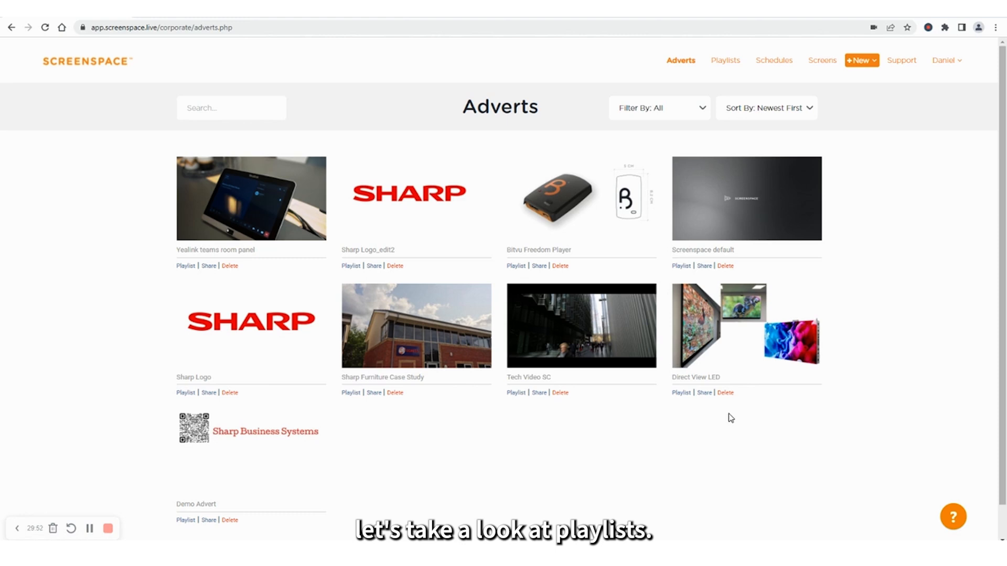
# Start a new playlist and name it Demo playlist 2
pyautogui.click(728, 64)
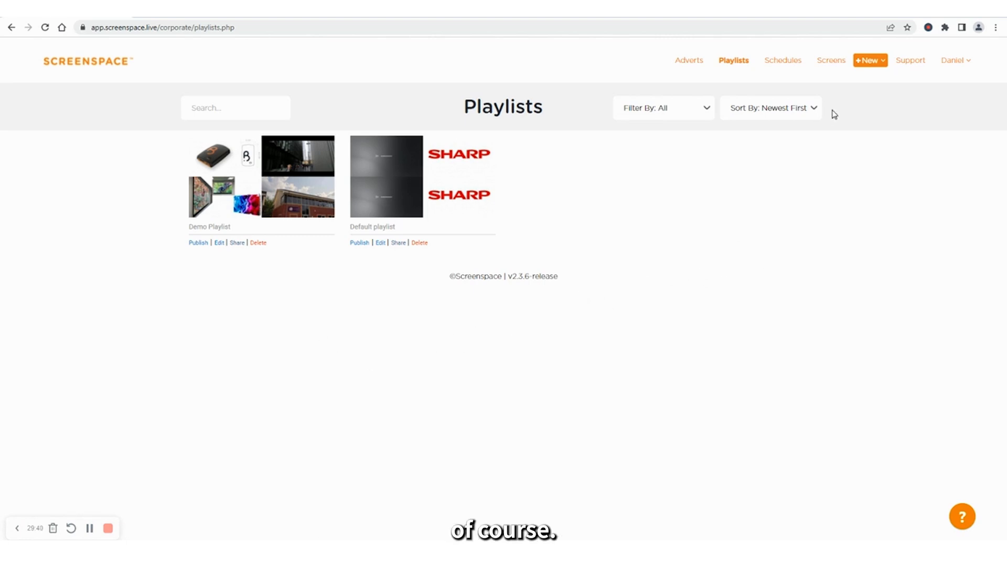
pyautogui.click(868, 62)
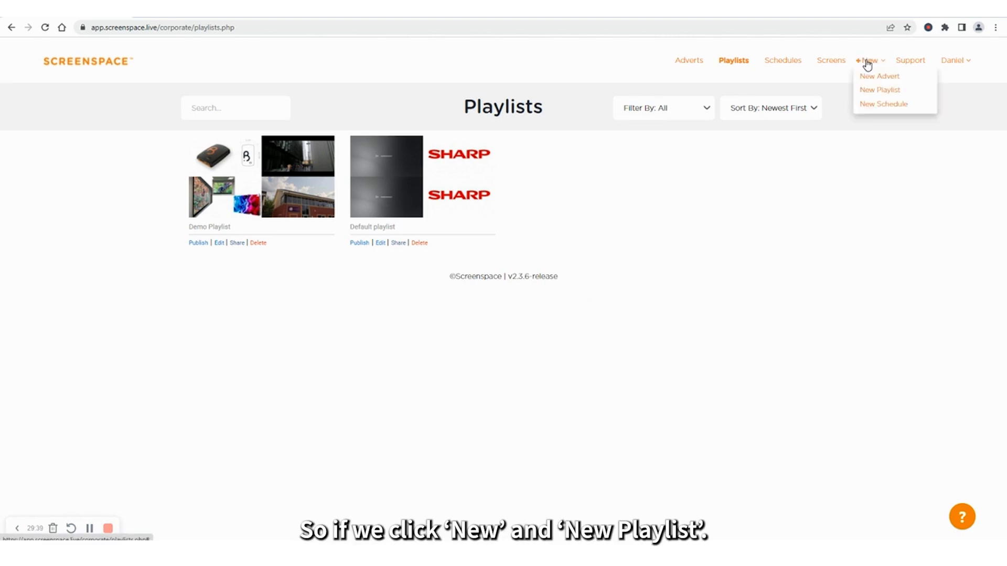
pyautogui.click(872, 96)
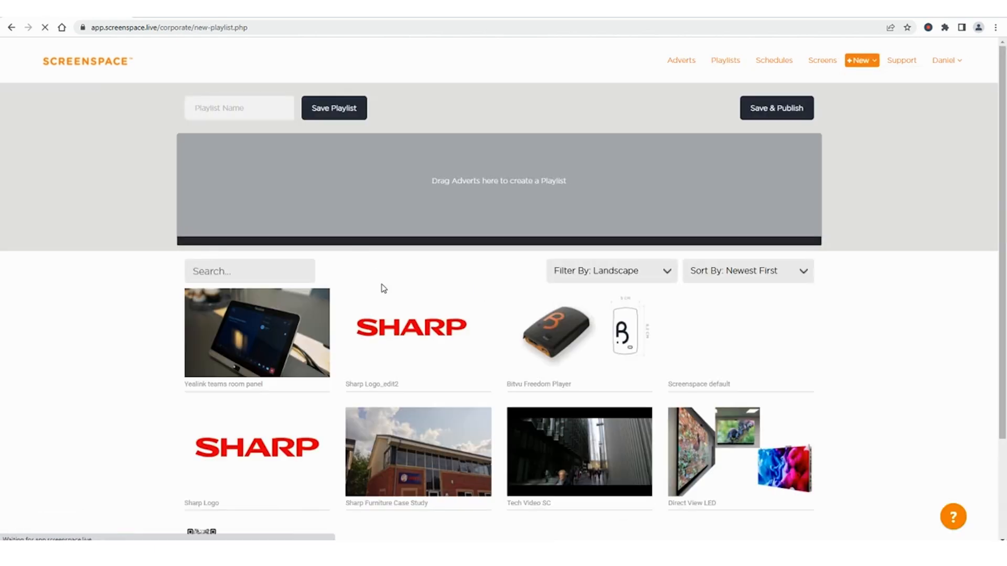
pyautogui.click(249, 107)
pyautogui.write('Demo playlist 2')
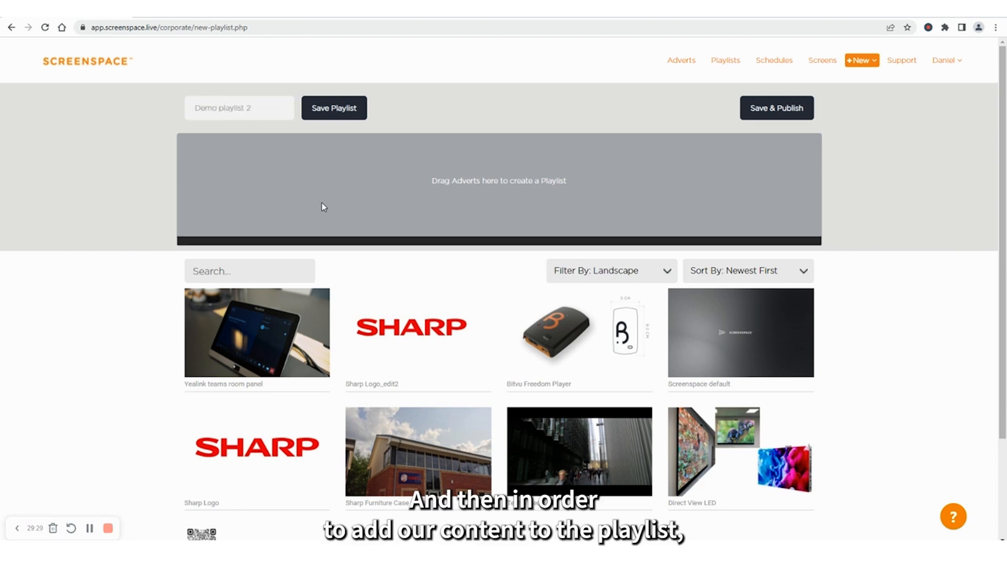
# Add Bitvu Freedom Player, Sharp Logo_edit2, Yealink teams room panel and Sharp Furniture Case Study to the playlist in that order, and save it
pyautogui.moveTo(577, 333); pyautogui.dragTo(257, 165)
pyautogui.moveTo(413, 335); pyautogui.dragTo(418, 191)
pyautogui.moveTo(304, 296); pyautogui.dragTo(558, 177)
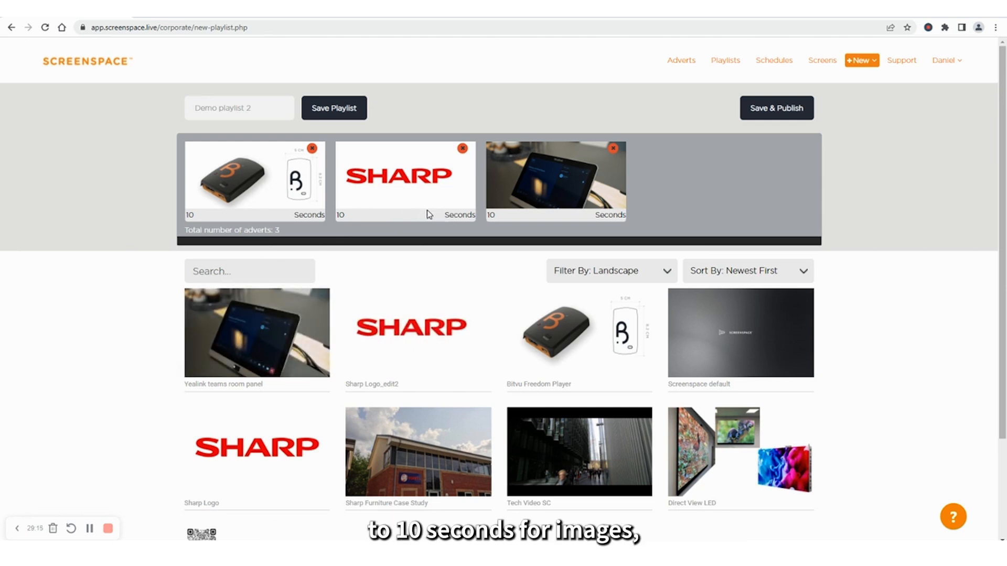
pyautogui.moveTo(426, 452); pyautogui.dragTo(705, 188)
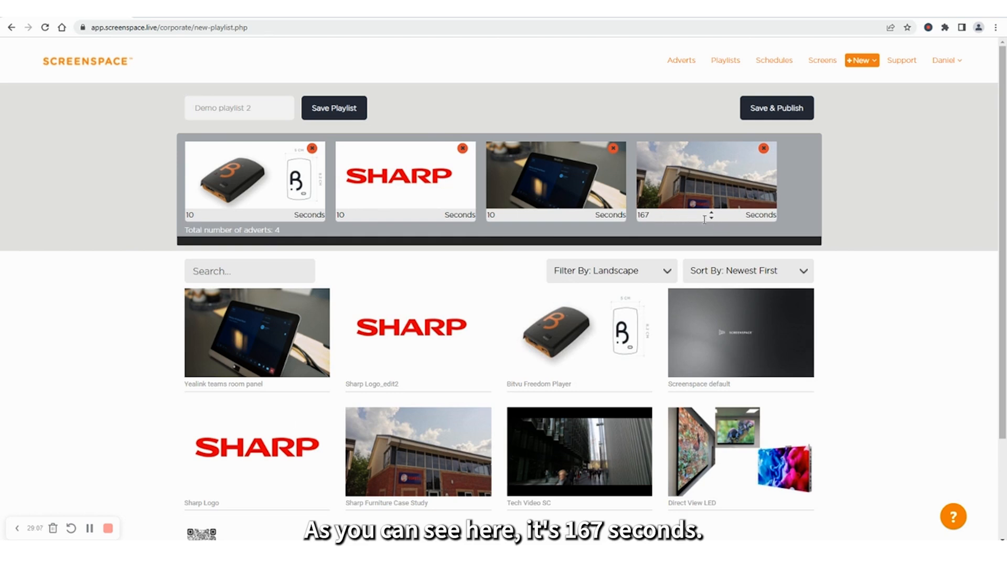
pyautogui.click(326, 113)
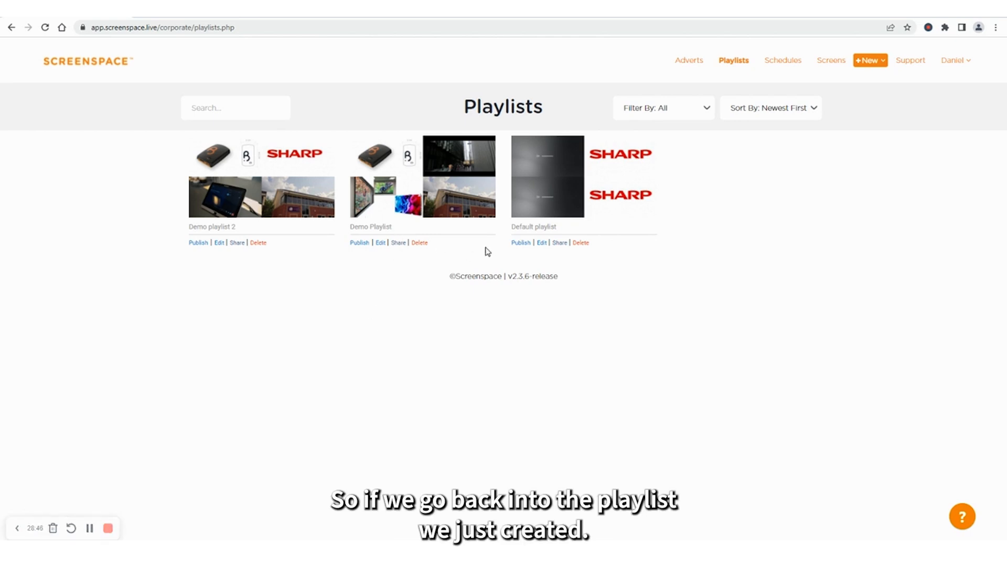
# Reopen Demo playlist 2 and publish it to the demo screen, overwriting the saved version
pyautogui.click(221, 206)
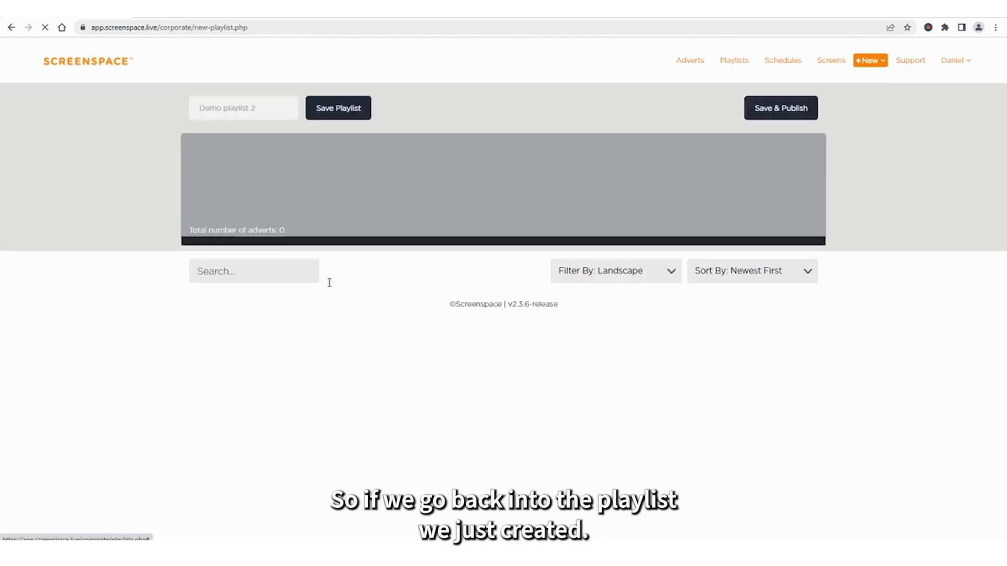
pyautogui.click(793, 111)
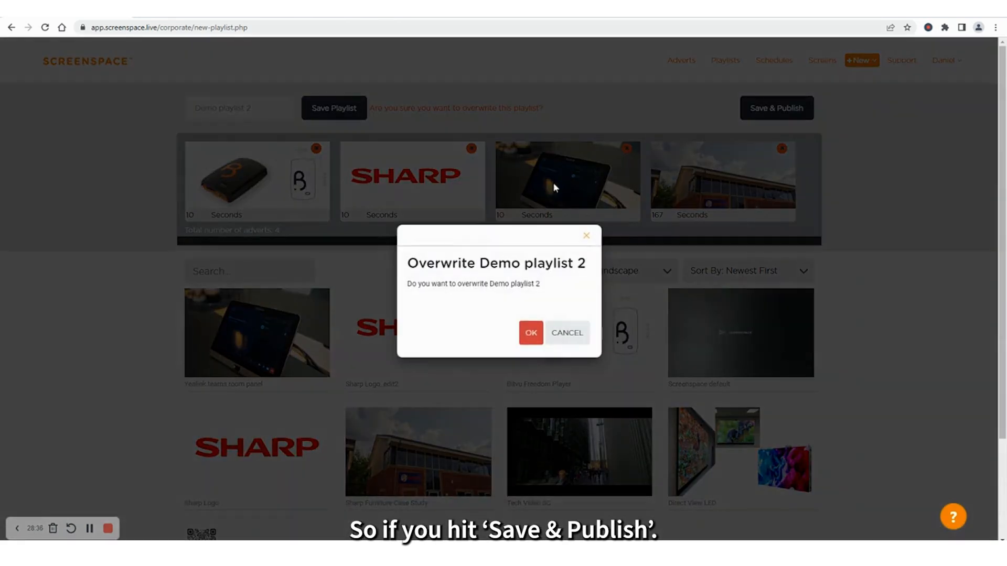
pyautogui.click(530, 333)
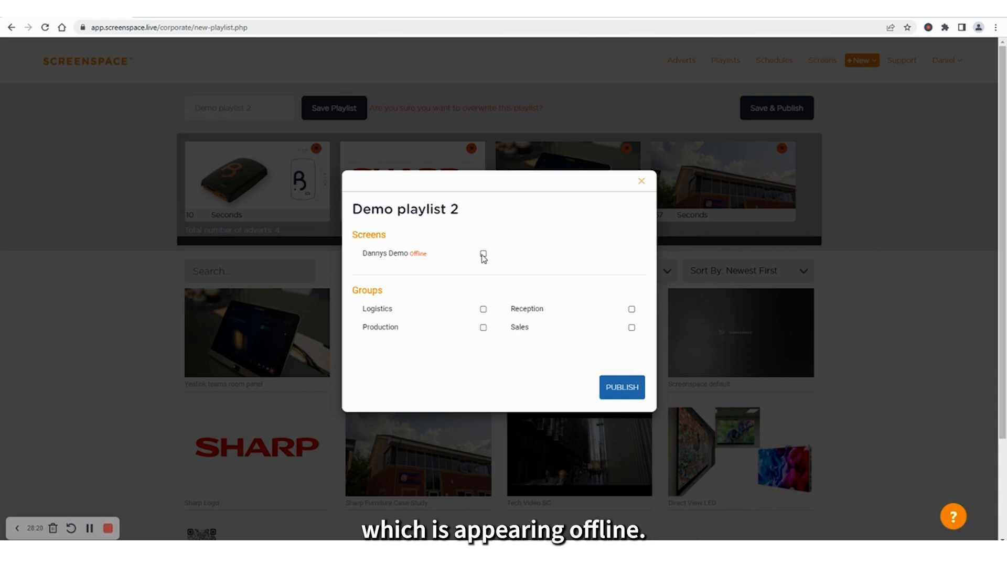
pyautogui.click(612, 391)
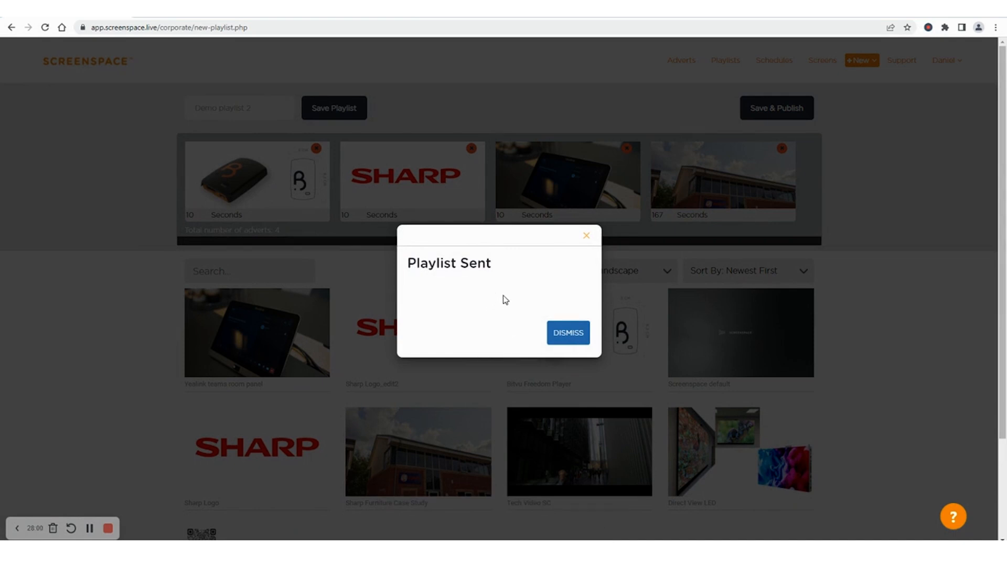
pyautogui.click(564, 333)
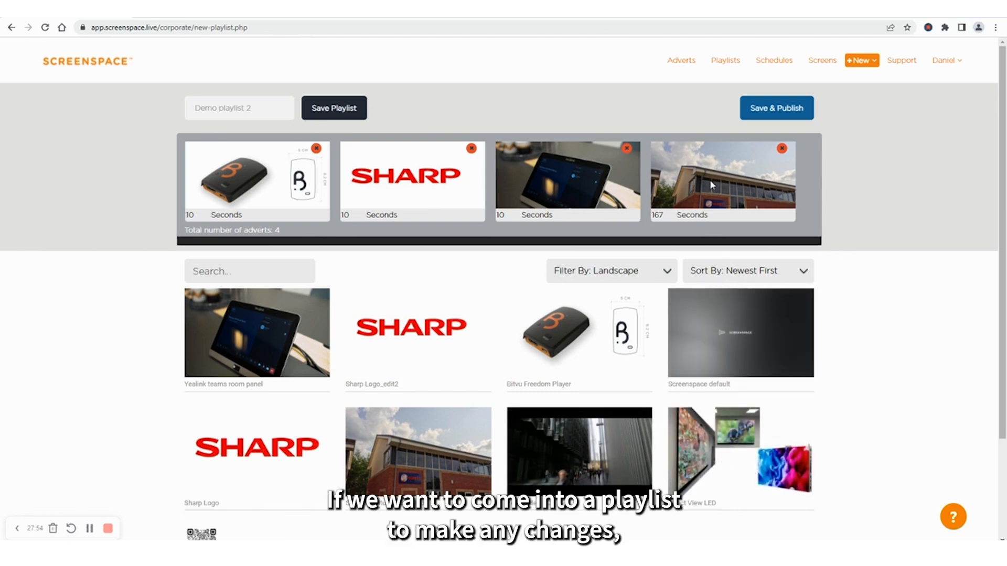
# Move Sharp Furniture Case Study to second place at 155 seconds, set Sharp Logo_edit2 to 5 seconds, and save over Demo playlist 2
pyautogui.moveTo(707, 192); pyautogui.dragTo(490, 195)
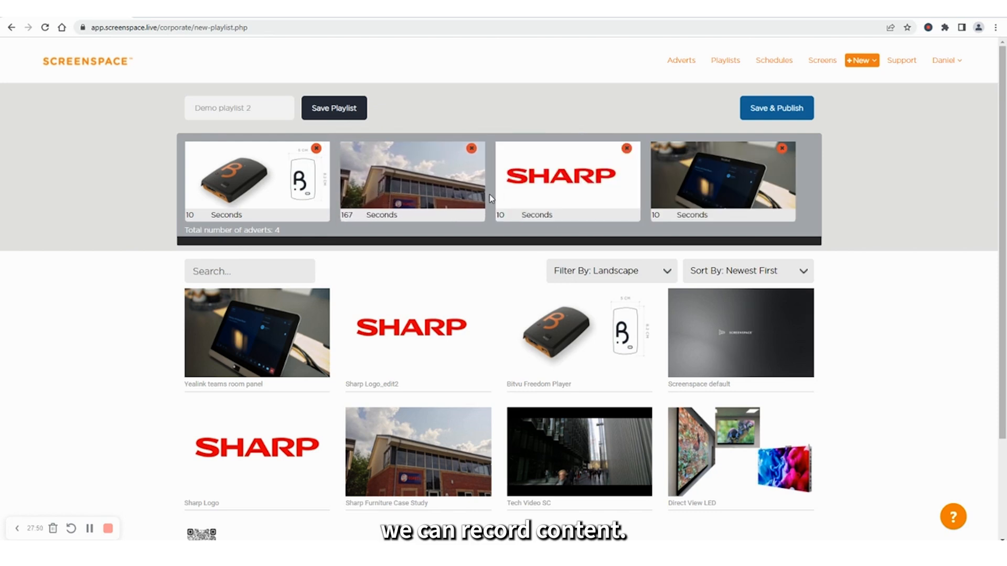
pyautogui.click(517, 218)
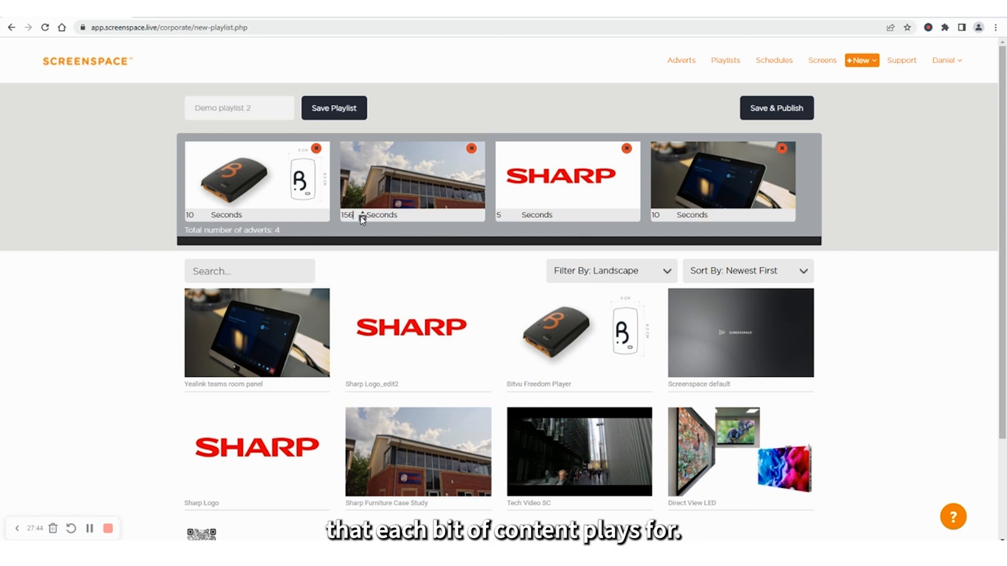
pyautogui.click(317, 112)
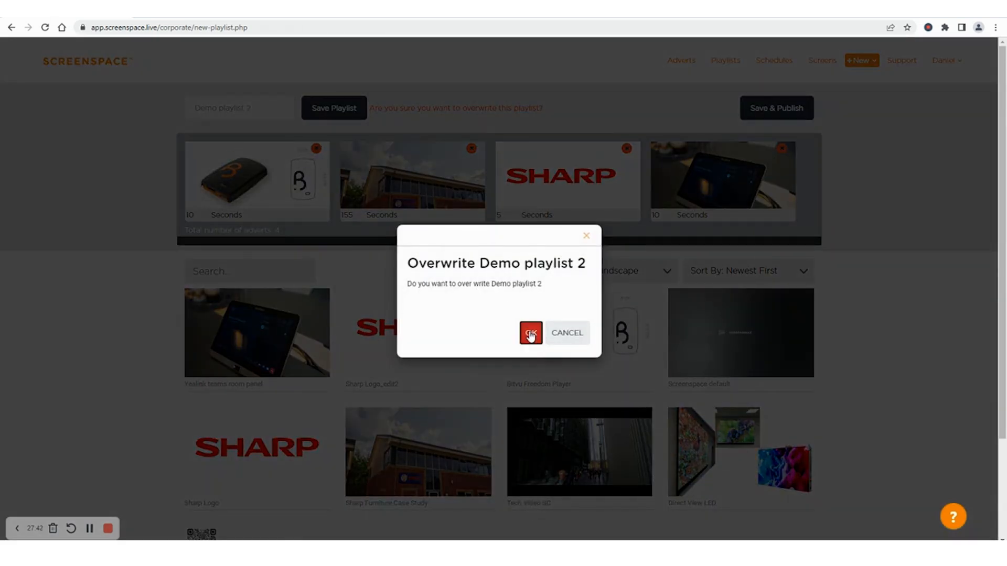
pyautogui.click(528, 331)
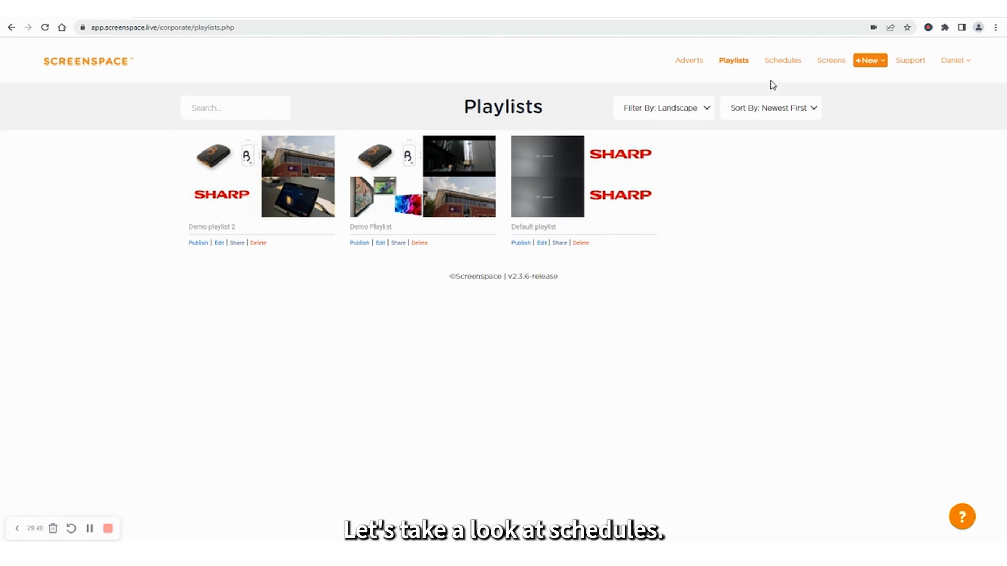
# Open the Lunchtime schedule, examine its weekly playlist slots and the playlists available for scheduling, and return to the schedules list
pyautogui.click(781, 62)
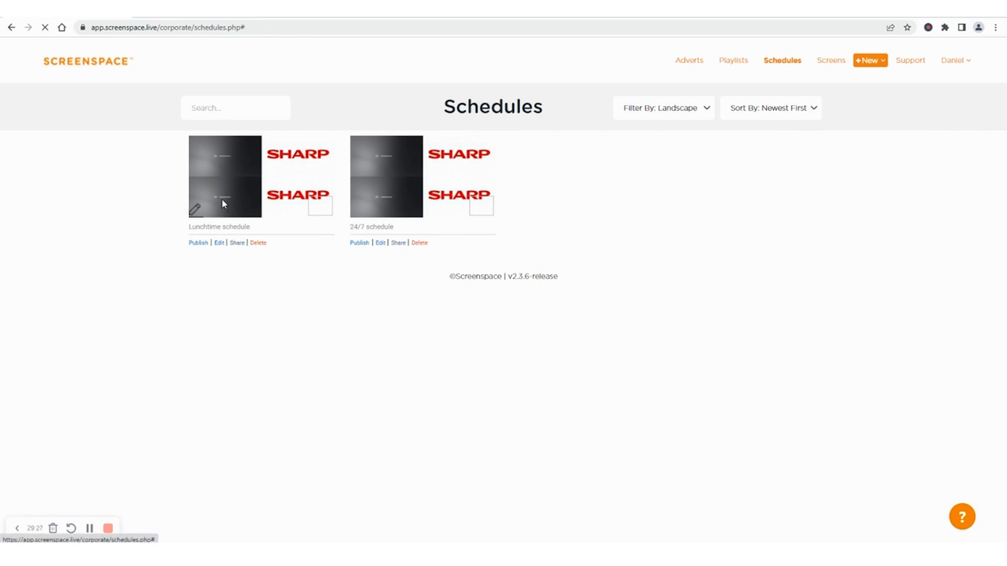
pyautogui.click(223, 205)
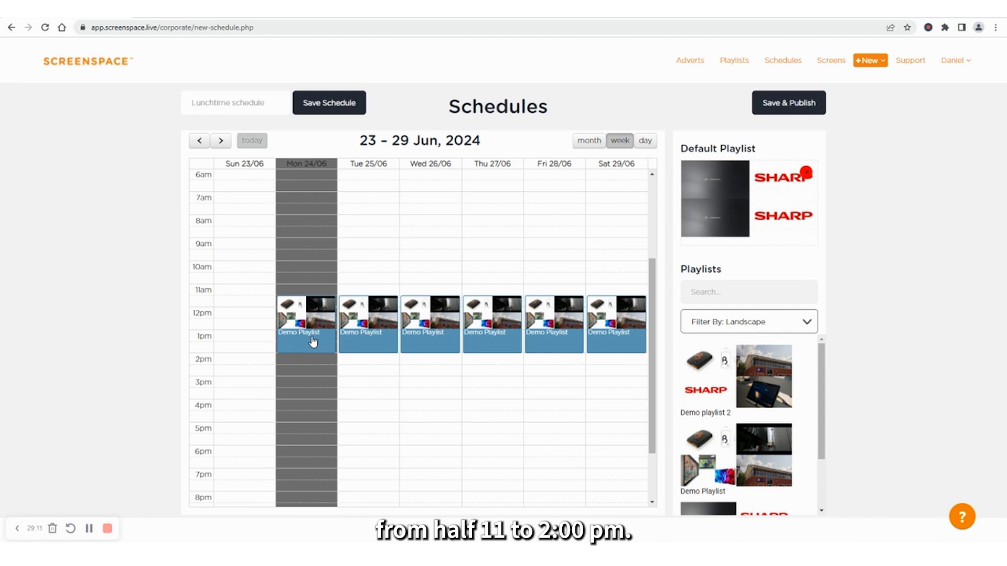
pyautogui.scroll(-1, 763, 391)
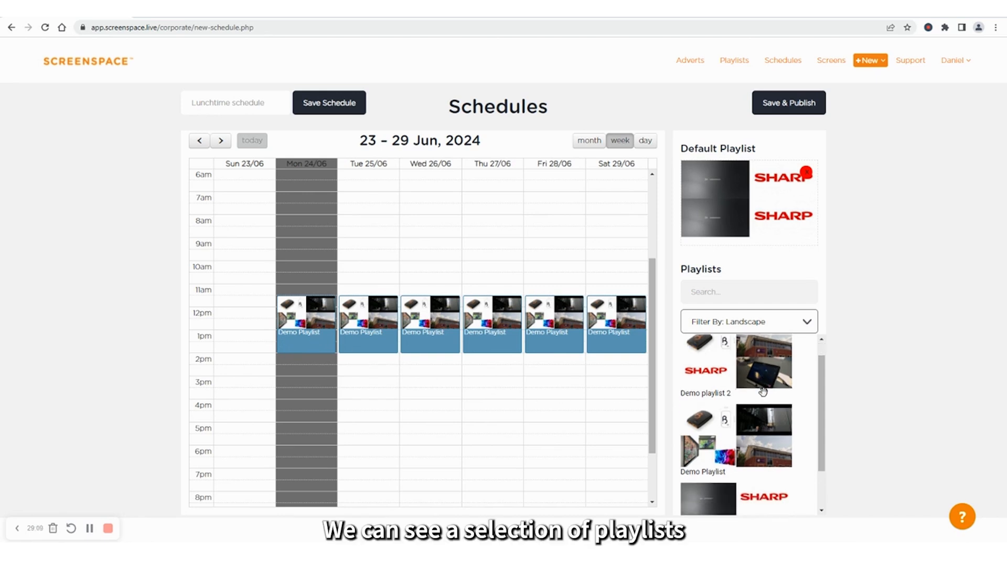
pyautogui.scroll(-4, 763, 393)
pyautogui.scroll(4, 755, 461)
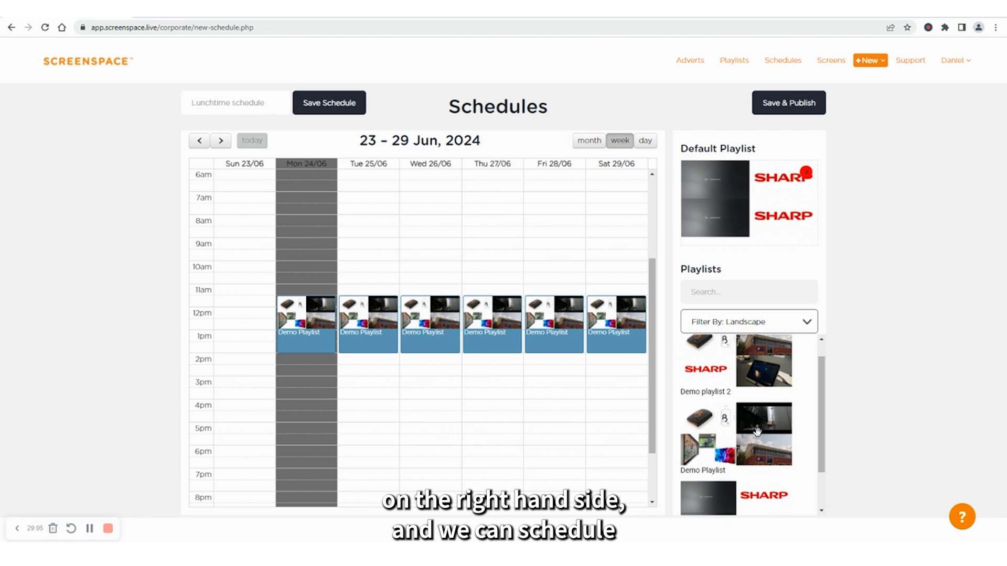
pyautogui.scroll(-3, 755, 434)
pyautogui.moveTo(749, 473); pyautogui.dragTo(802, 509)
pyautogui.moveTo(745, 396); pyautogui.dragTo(360, 209)
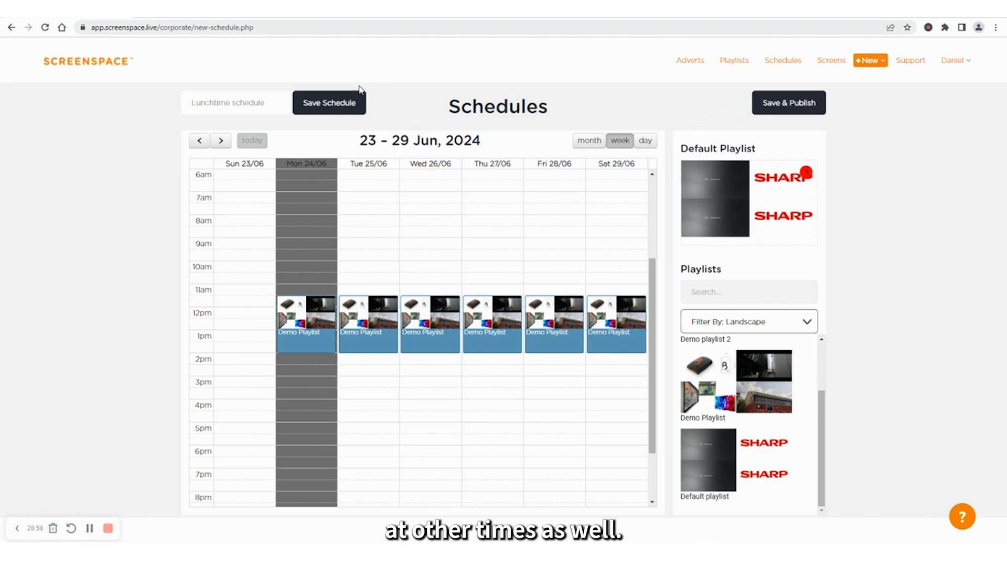
pyautogui.click(11, 27)
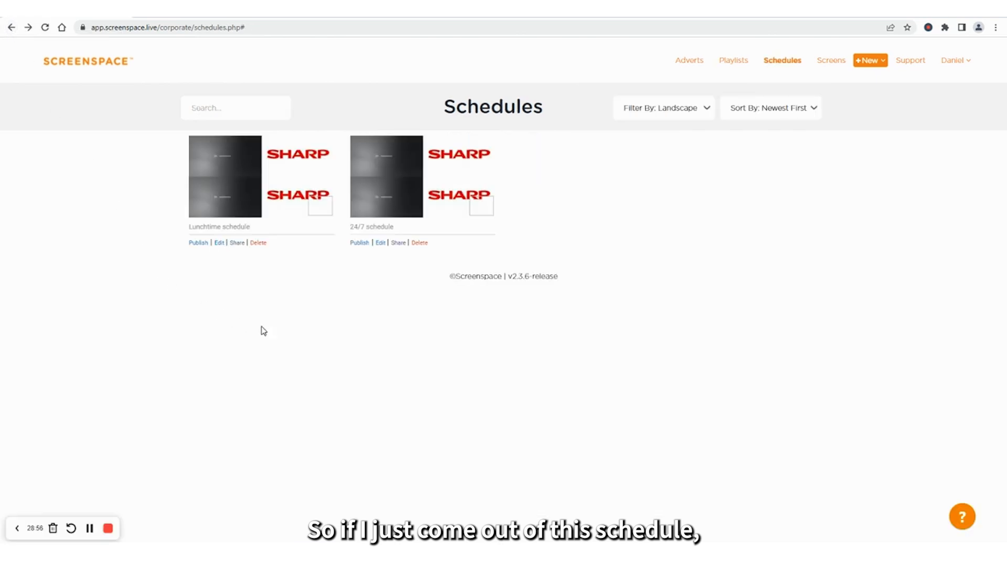
# Start a new schedule and name it Custom schedule
pyautogui.click(866, 64)
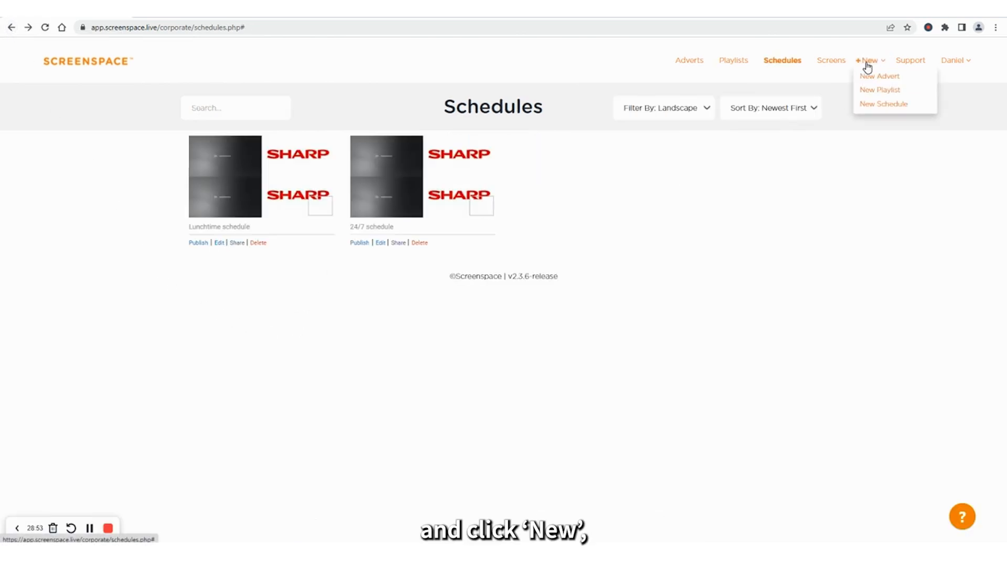
pyautogui.click(886, 107)
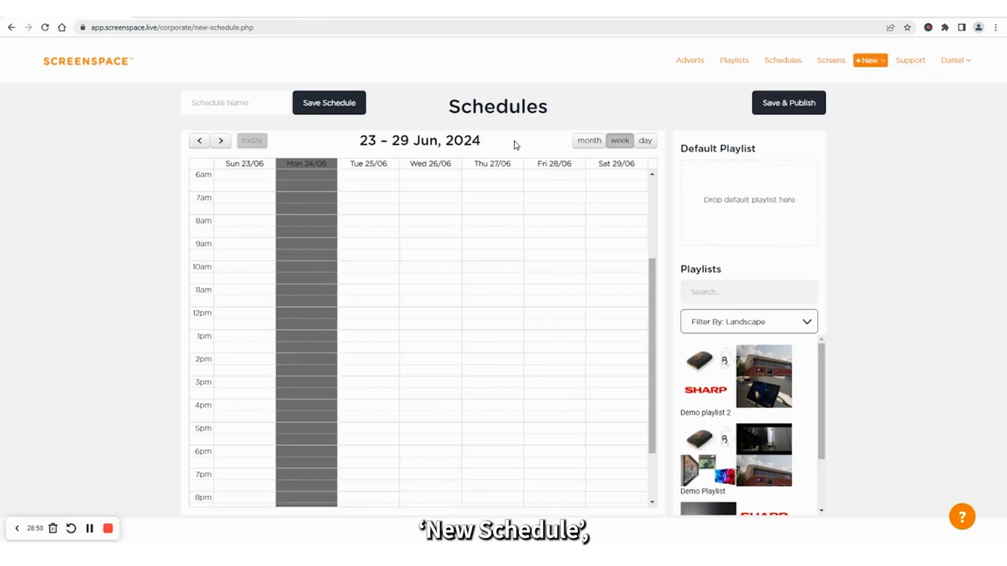
pyautogui.click(211, 102)
pyautogui.write('dule')
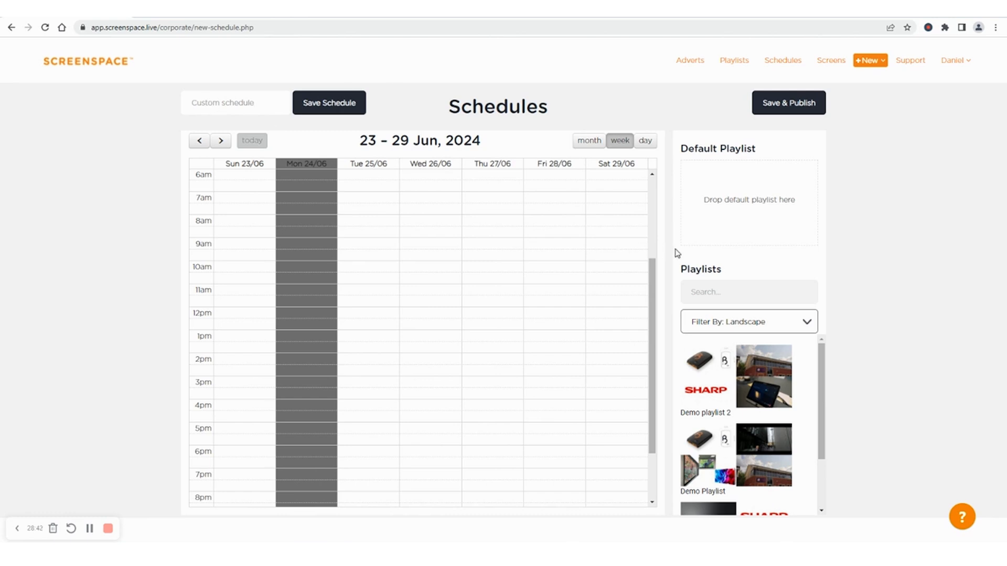
# Place Demo playlist 2 on Friday 28 June 2024 in the week calendar, from 14:30 to 16:30
pyautogui.scroll(-2, 770, 396)
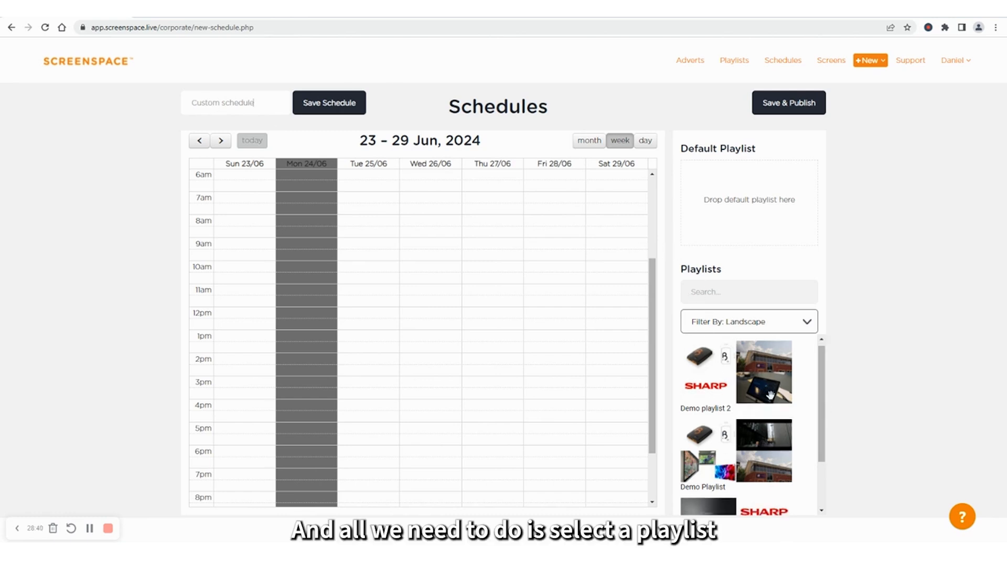
pyautogui.scroll(1, 750, 460)
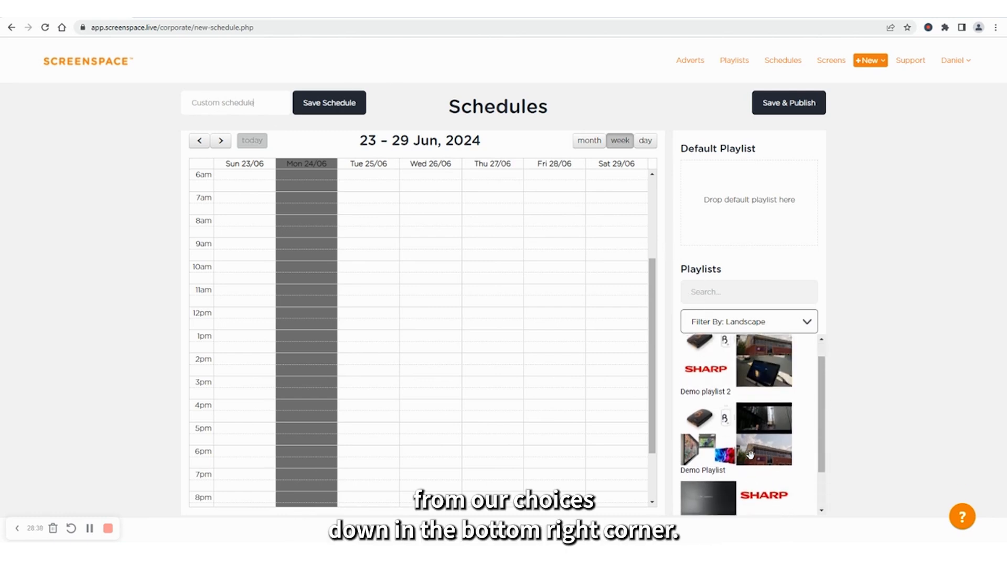
pyautogui.scroll(1, 751, 455)
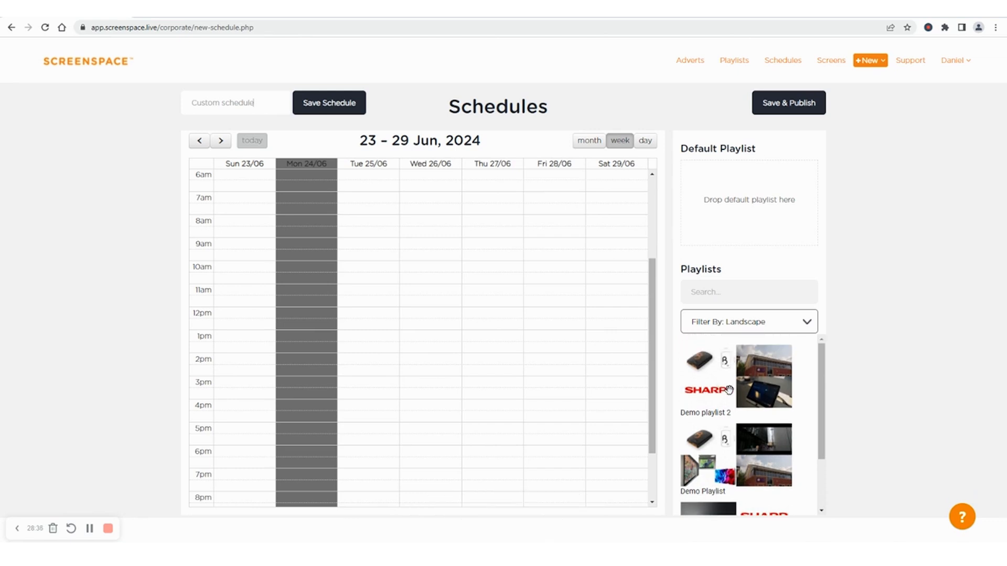
pyautogui.moveTo(668, 370); pyautogui.dragTo(546, 375)
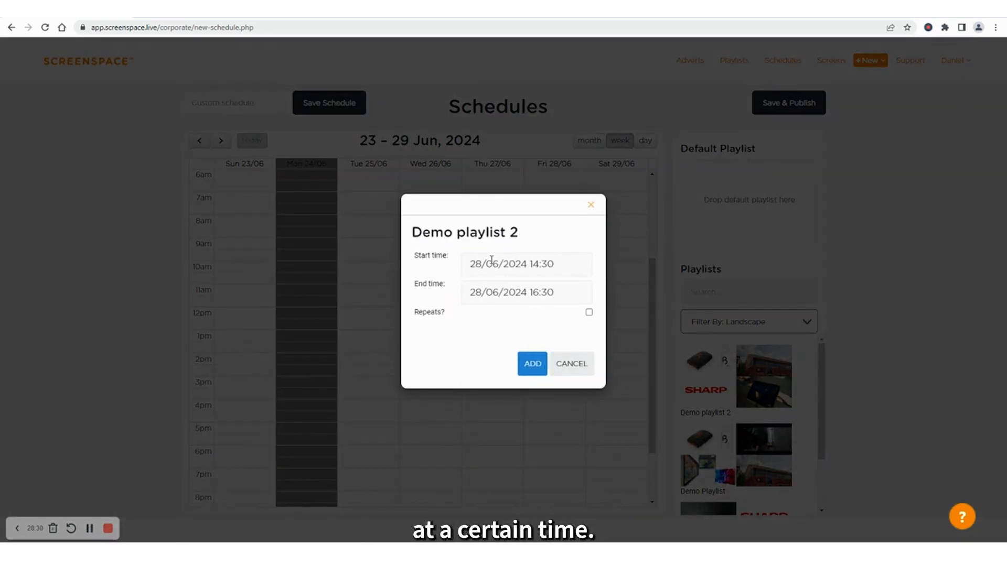
# Set the start time of Demo playlist 2 to 14:00 on 28/06/2024 and add the slot to the schedule
pyautogui.click(560, 261)
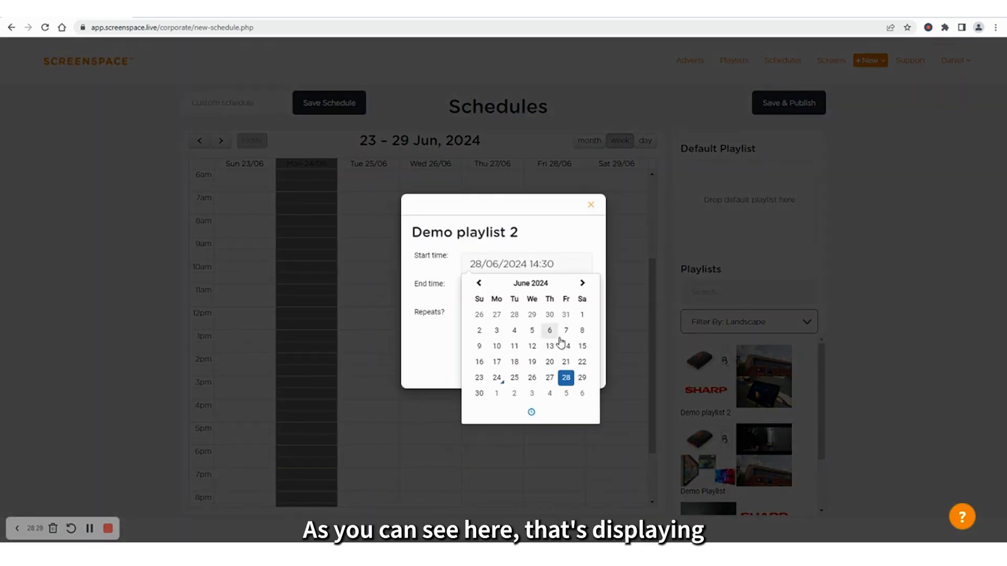
pyautogui.click(554, 242)
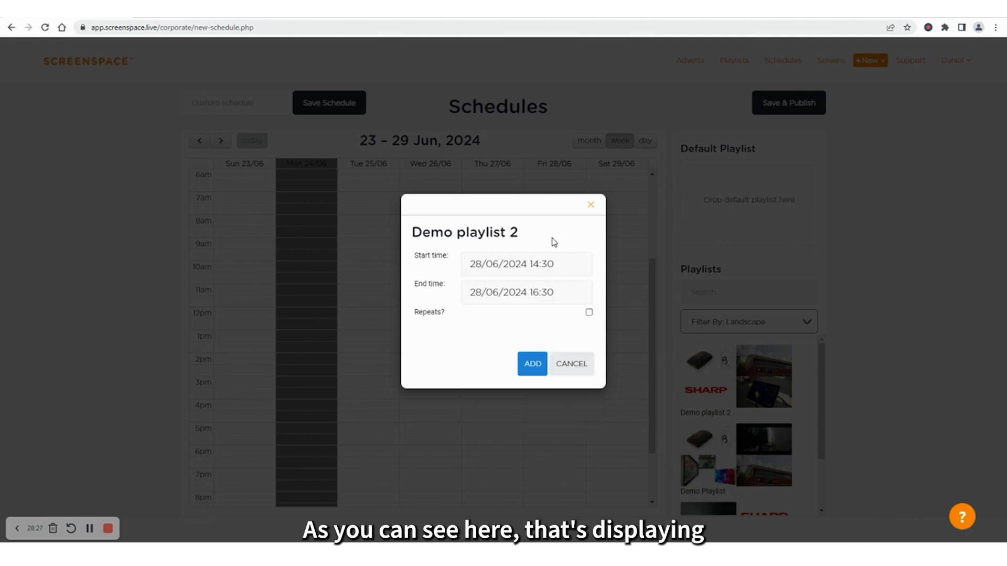
pyautogui.click(544, 272)
pyautogui.click(532, 412)
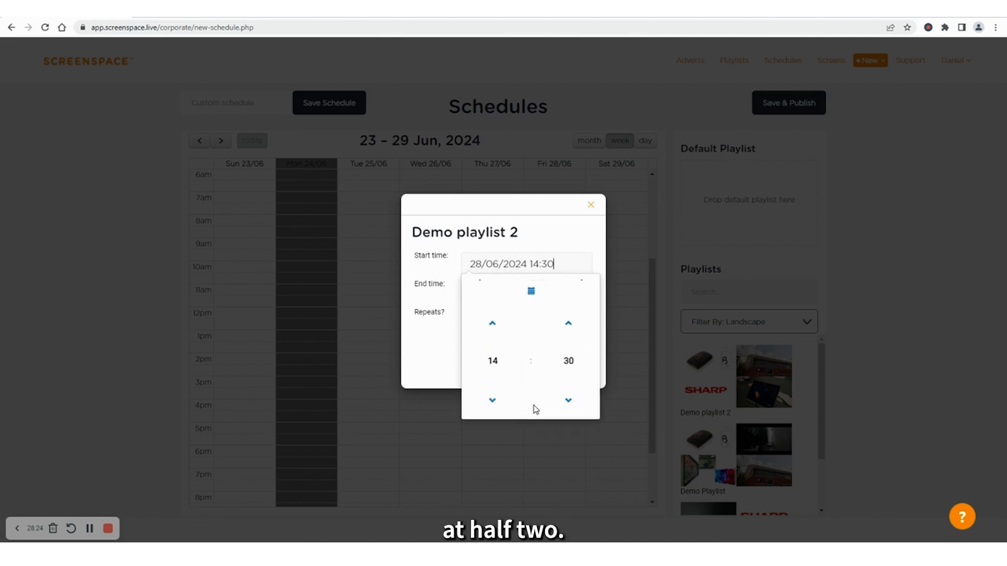
pyautogui.click(565, 394)
pyautogui.click(568, 396)
pyautogui.click(567, 396)
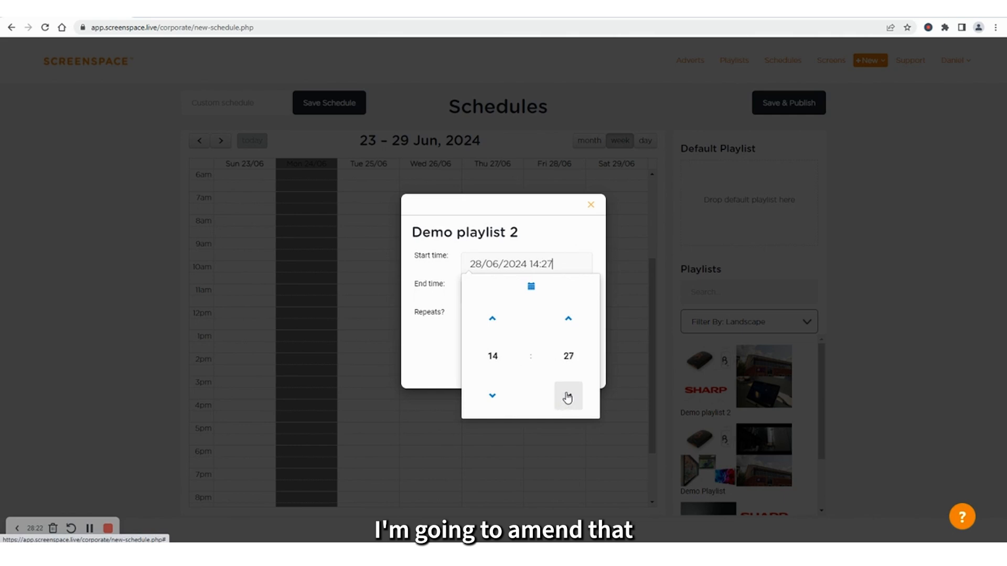
pyautogui.click(567, 355)
pyautogui.click(488, 318)
pyautogui.click(461, 322)
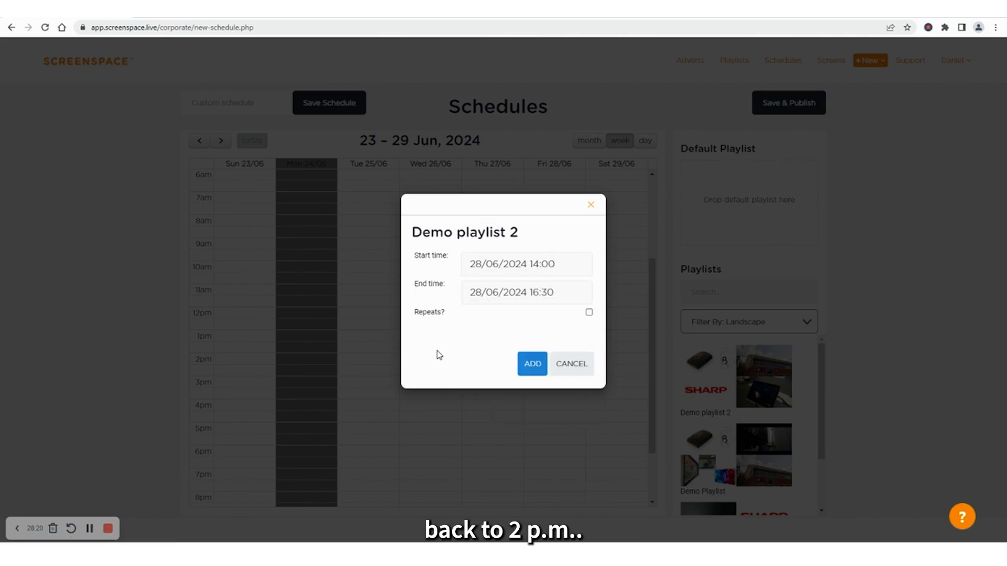
pyautogui.click(530, 365)
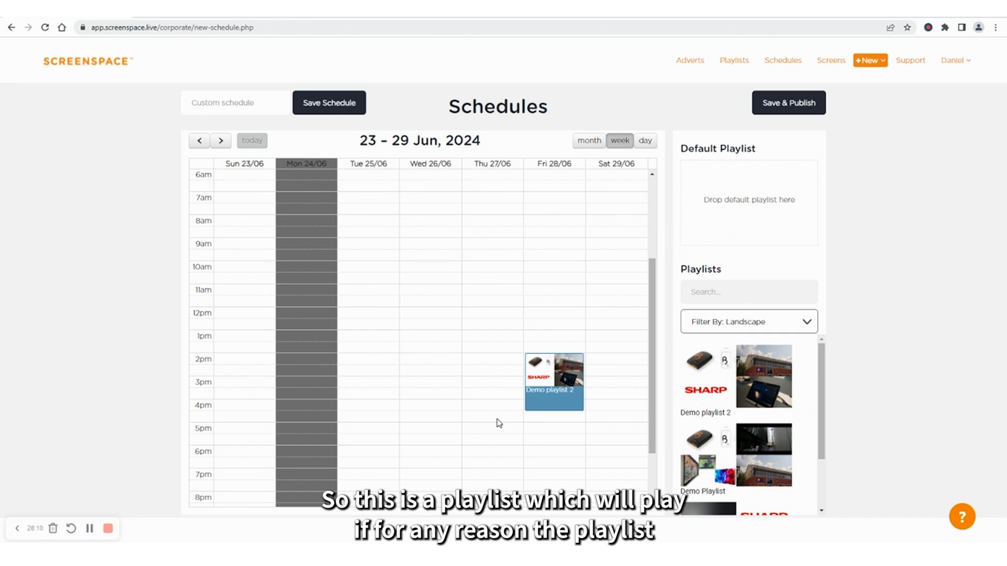
# Assign Default playlist as the schedule's default playlist and save the schedule
pyautogui.scroll(-1, 746, 415)
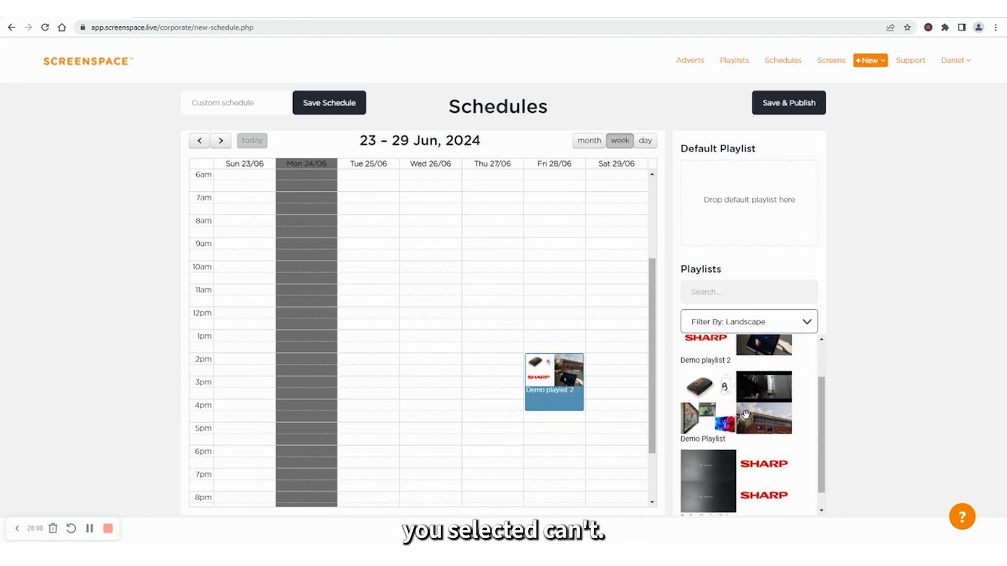
pyautogui.scroll(-1, 746, 414)
pyautogui.moveTo(748, 409); pyautogui.dragTo(734, 203)
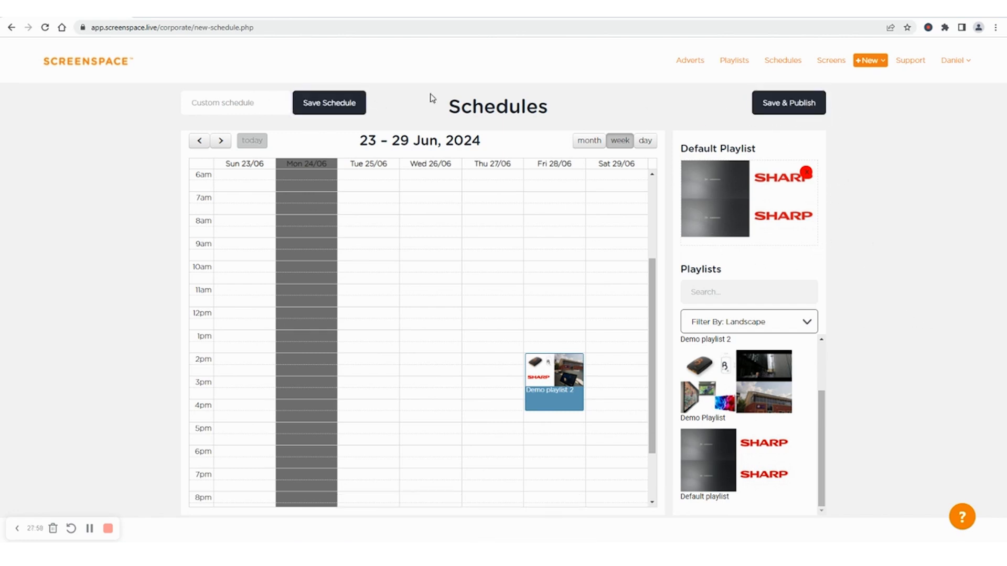
pyautogui.click(326, 104)
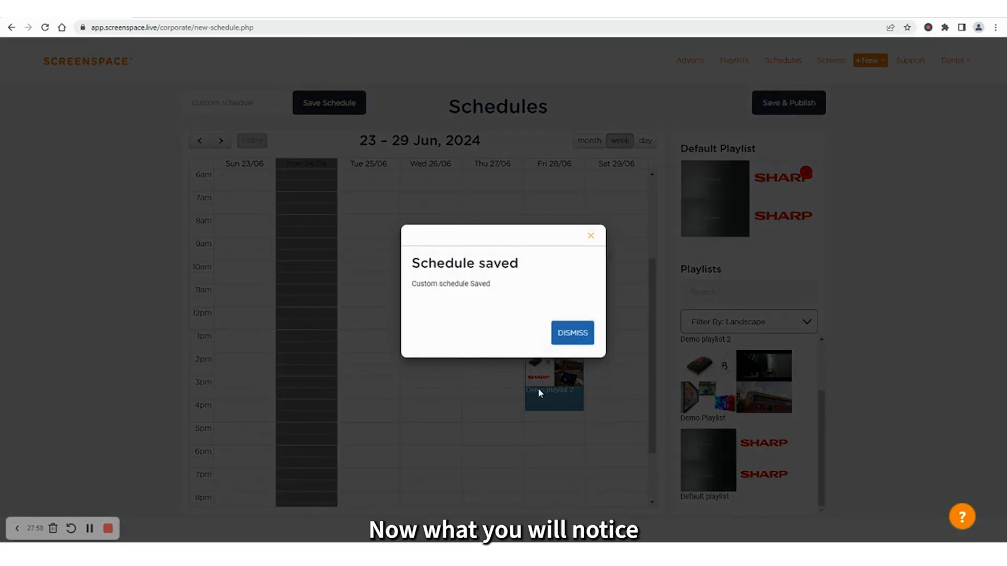
pyautogui.click(574, 337)
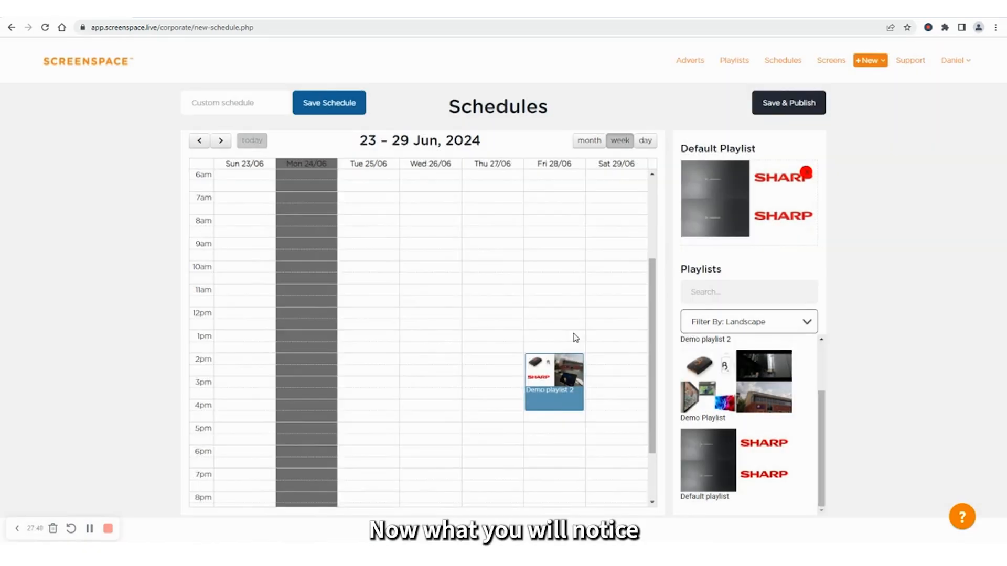
# Reopen the Friday Demo playlist 2 slot, make it repeat weekly and update it
pyautogui.click(556, 398)
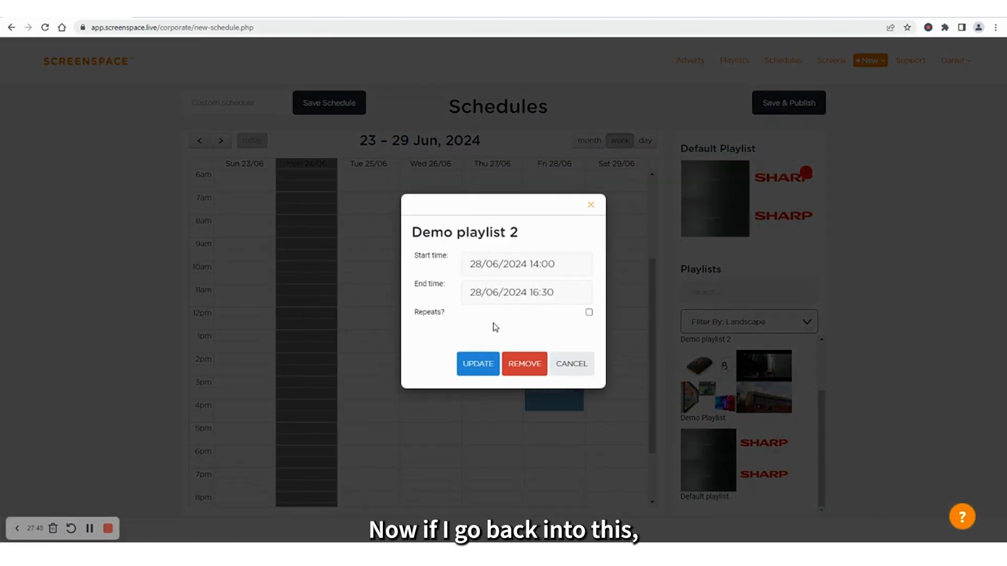
pyautogui.click(589, 313)
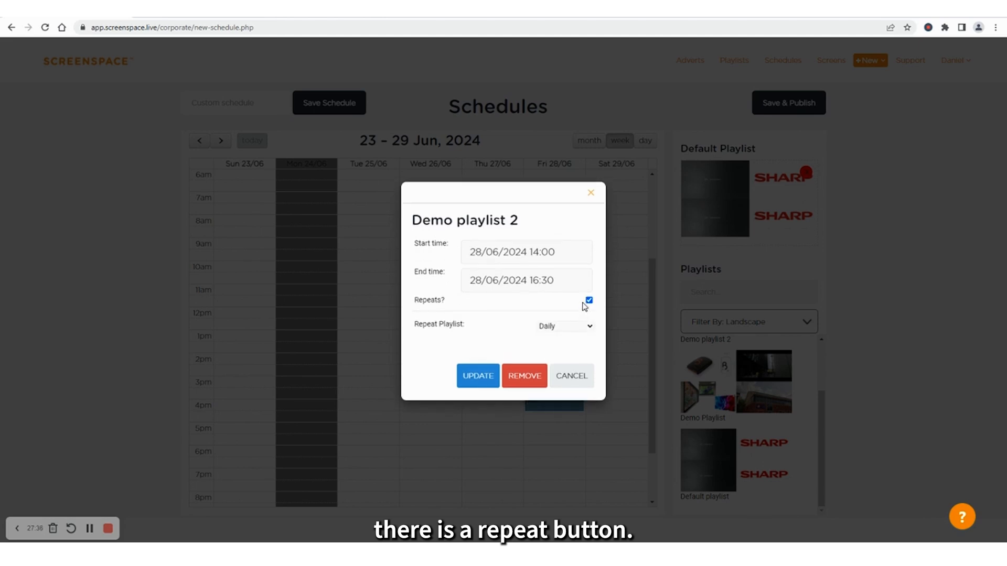
pyautogui.click(557, 327)
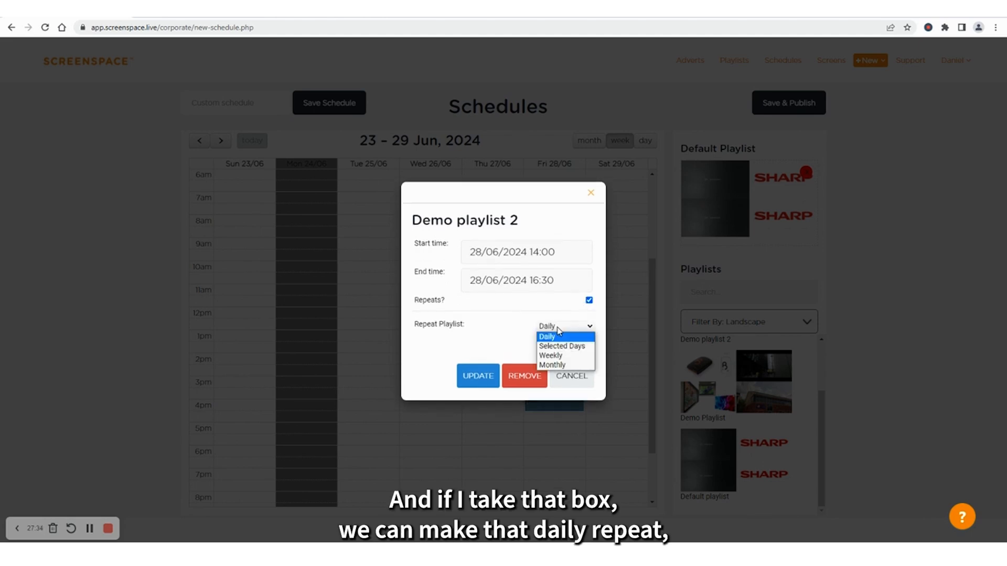
pyautogui.click(550, 356)
pyautogui.click(557, 334)
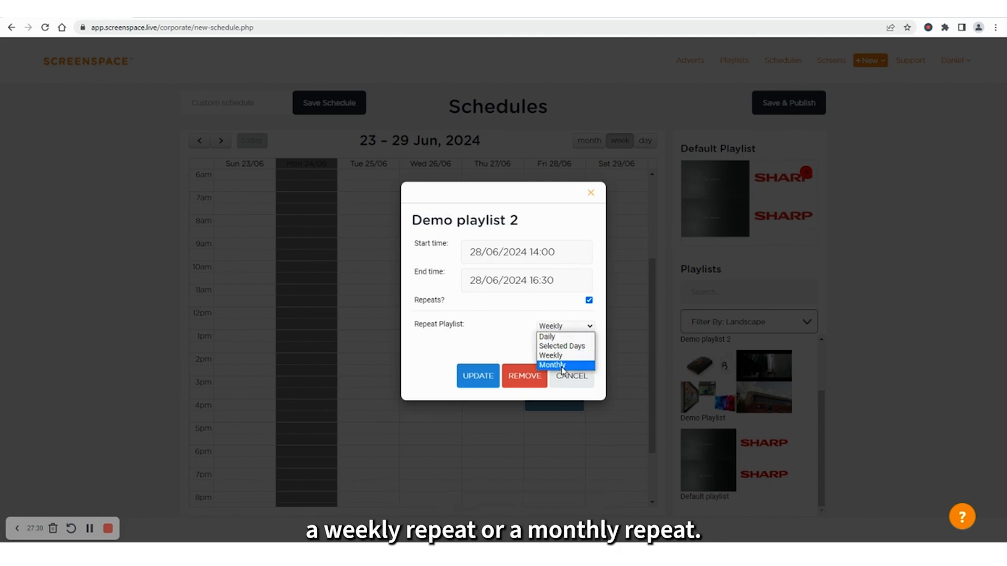
pyautogui.click(554, 359)
pyautogui.click(483, 376)
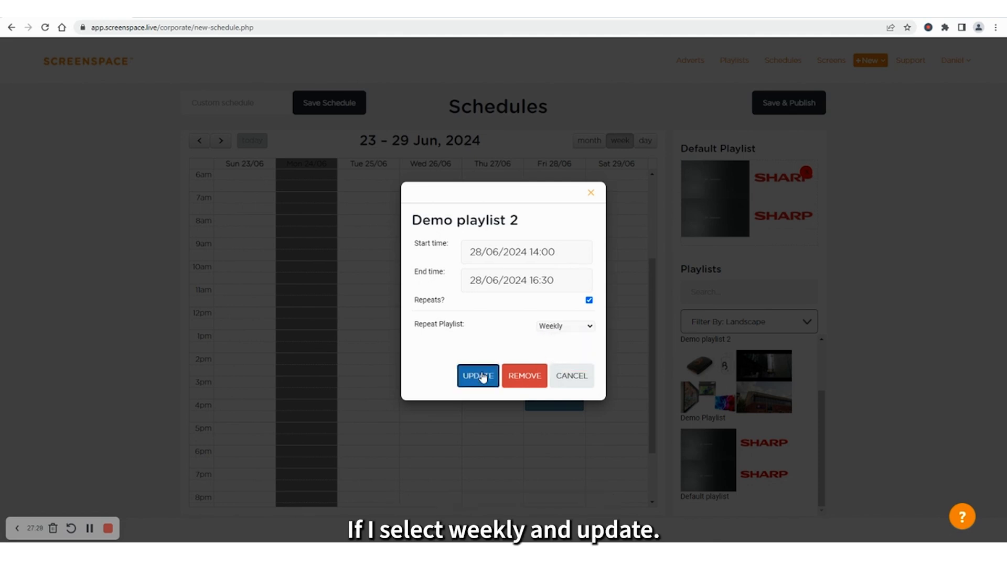
# Examine the repeating Friday slots in the month view from June through August 2024
pyautogui.click(585, 142)
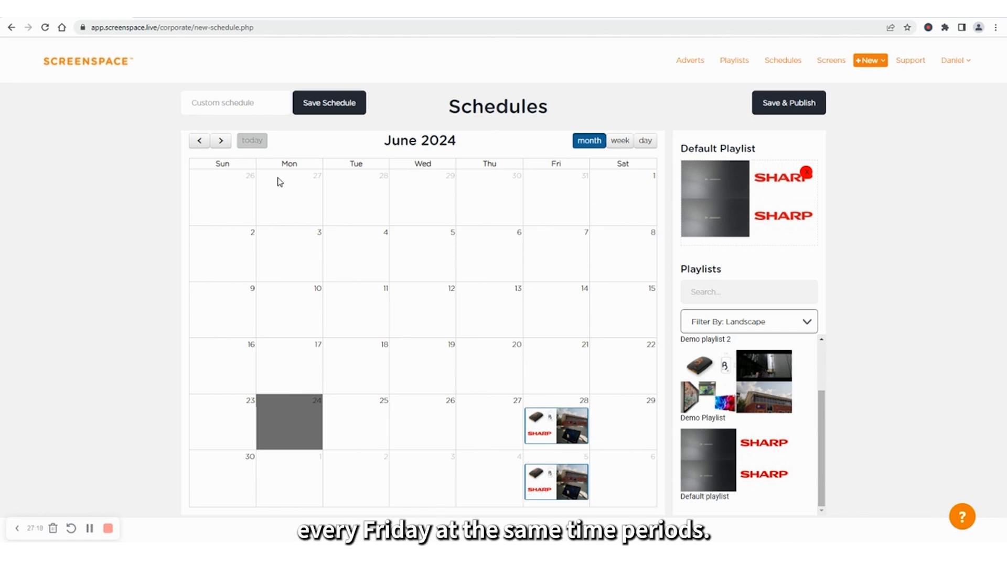
pyautogui.click(221, 140)
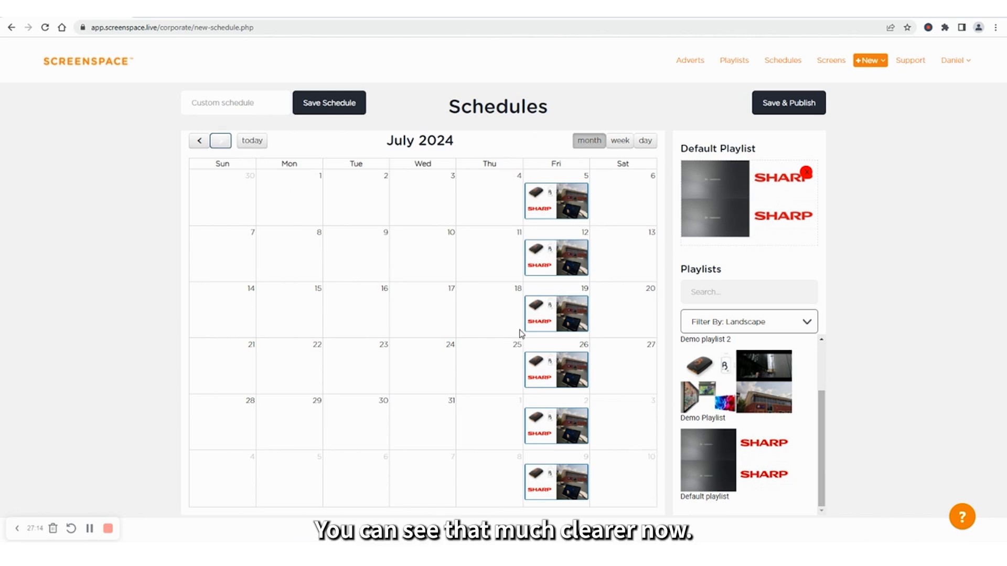
pyautogui.click(221, 141)
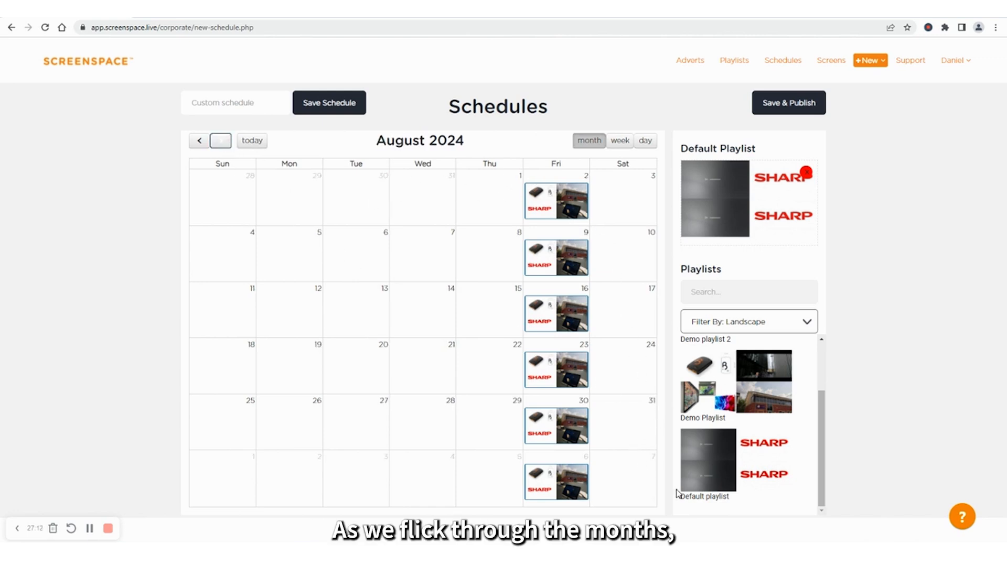
# Publish the custom schedule to the listed demo screen and to the Logistics and Production groups
pyautogui.click(221, 141)
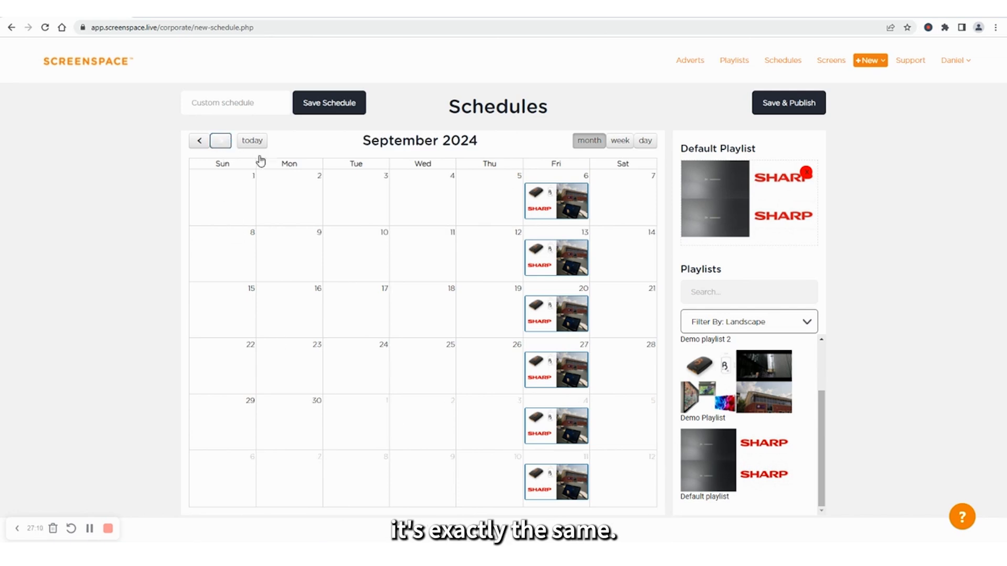
pyautogui.click(805, 108)
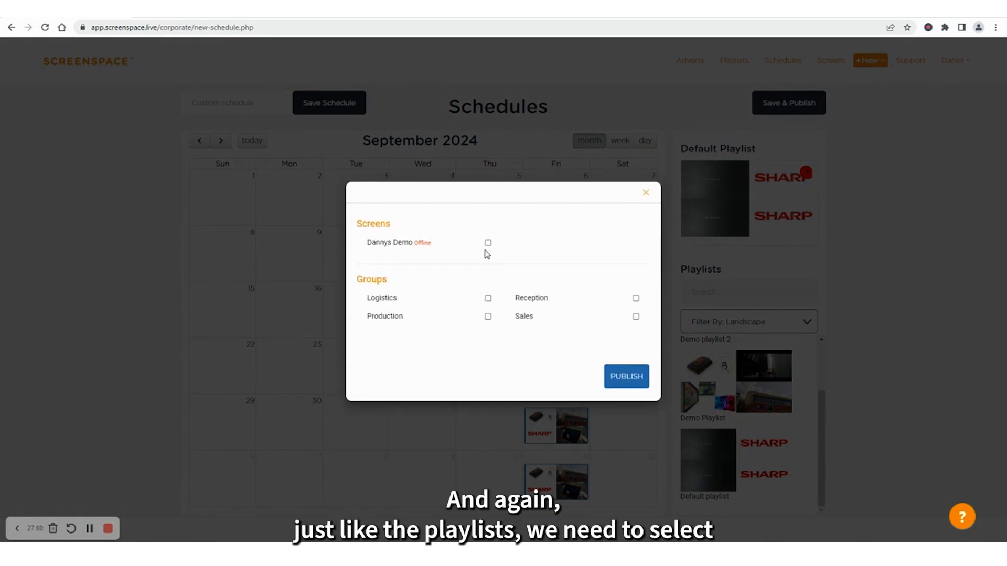
pyautogui.click(488, 243)
pyautogui.click(487, 299)
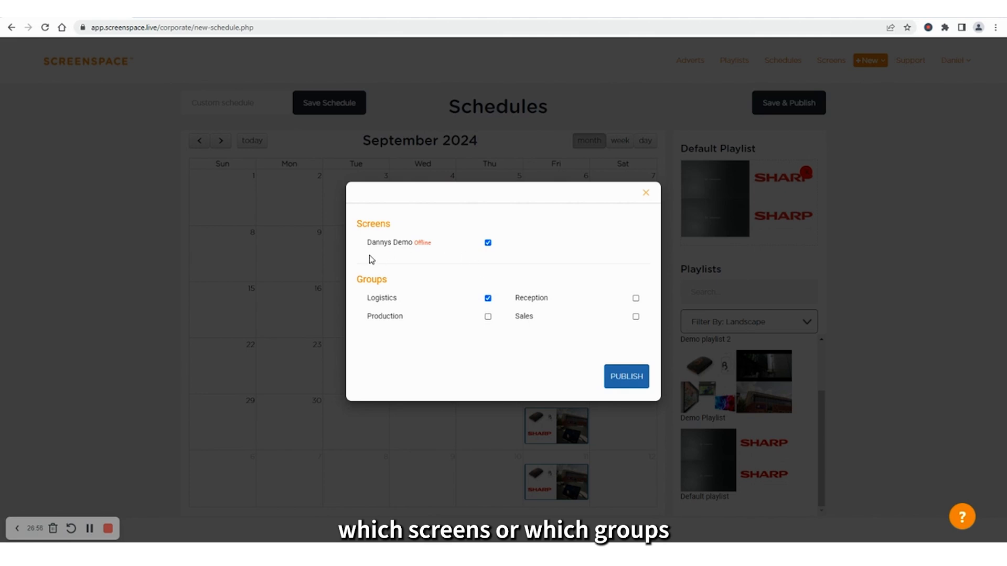
pyautogui.click(487, 317)
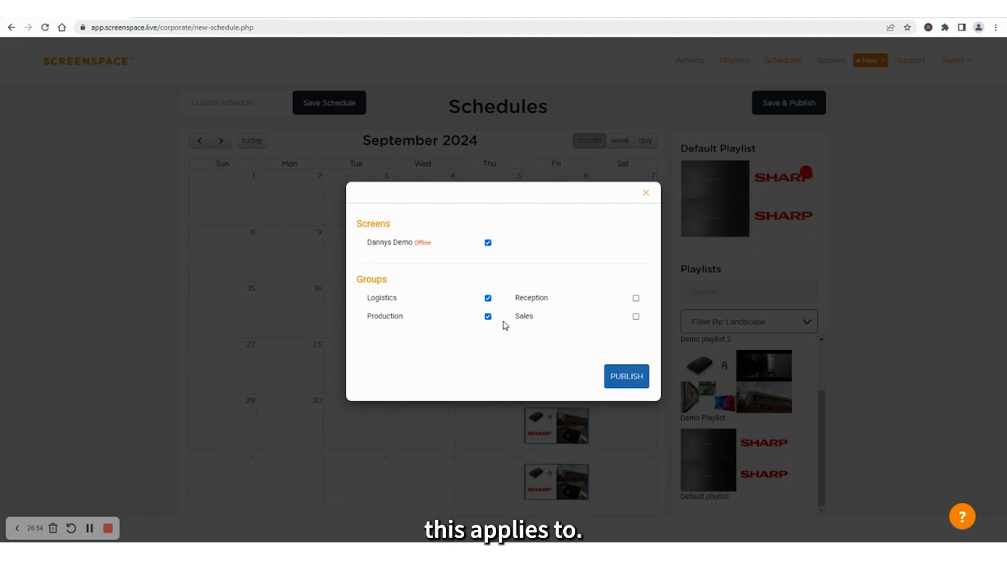
pyautogui.click(628, 377)
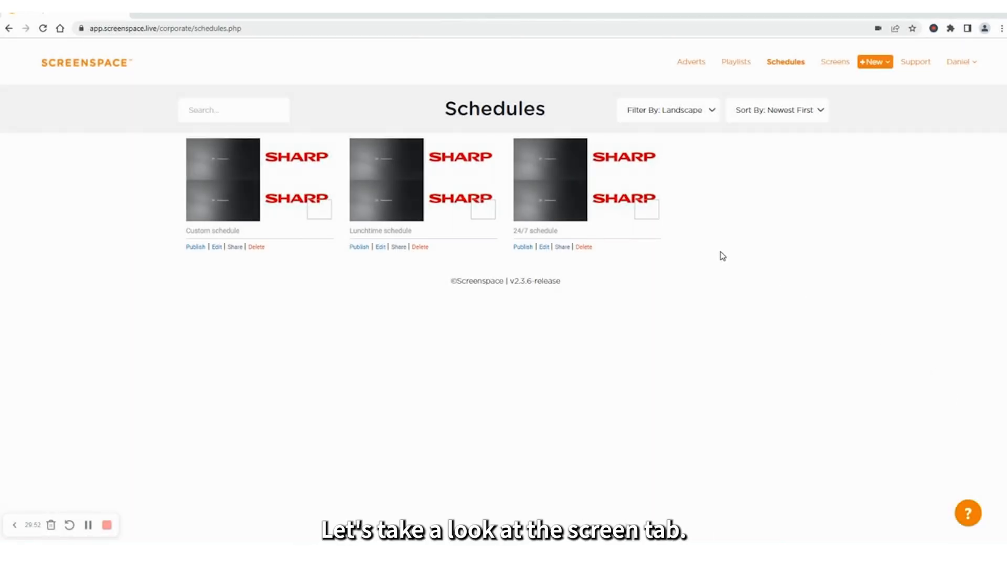
# Examine the demo player's Wi-Fi, current playout and last contact on the Screens page, and choose Landscape as its orientation
pyautogui.click(839, 62)
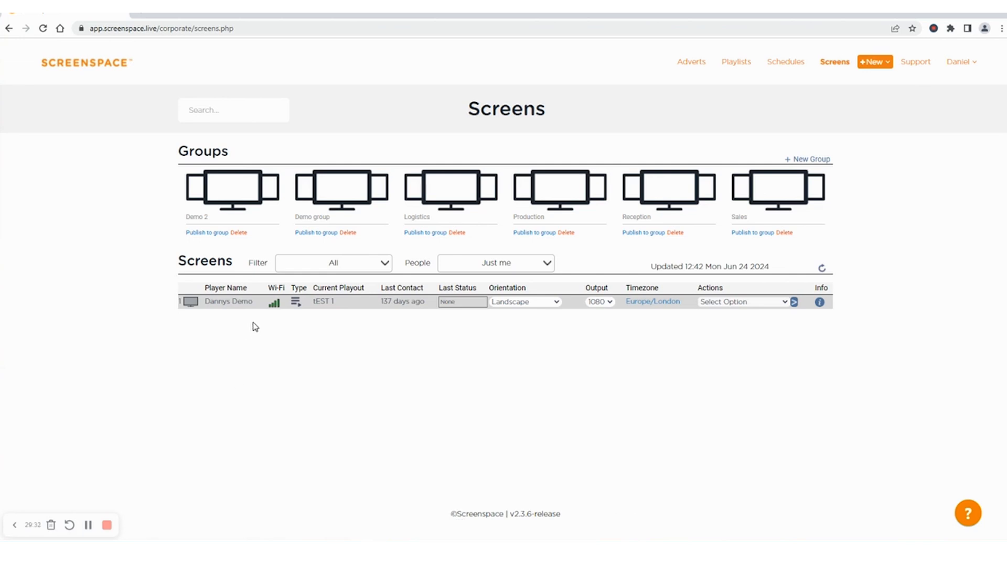
pyautogui.moveTo(274, 305)
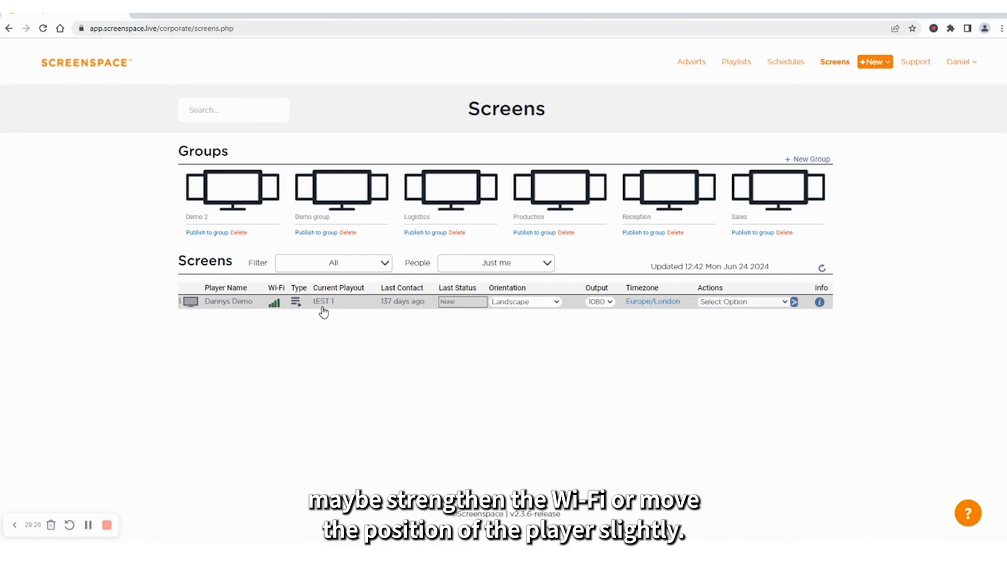
pyautogui.moveTo(331, 305)
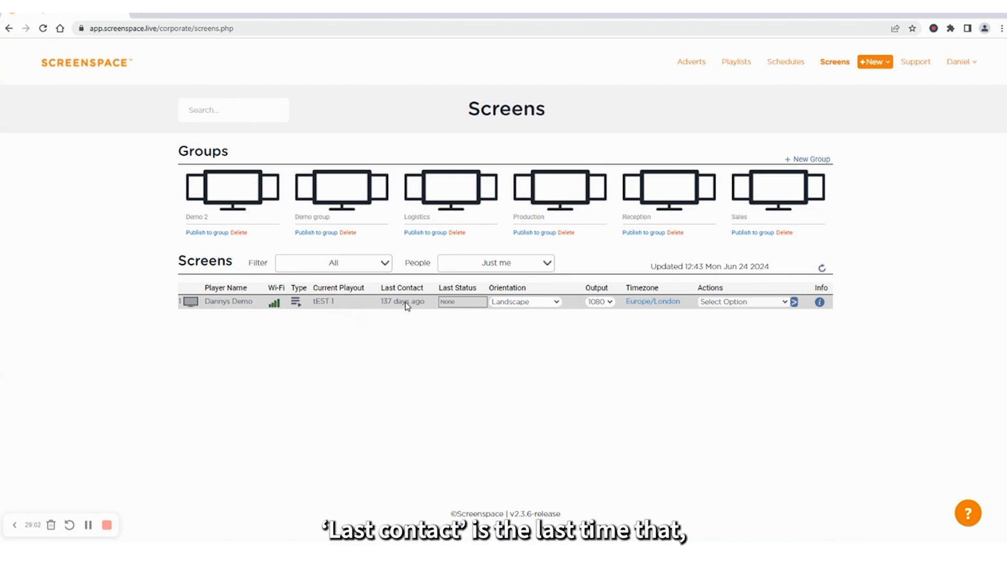
pyautogui.moveTo(406, 306)
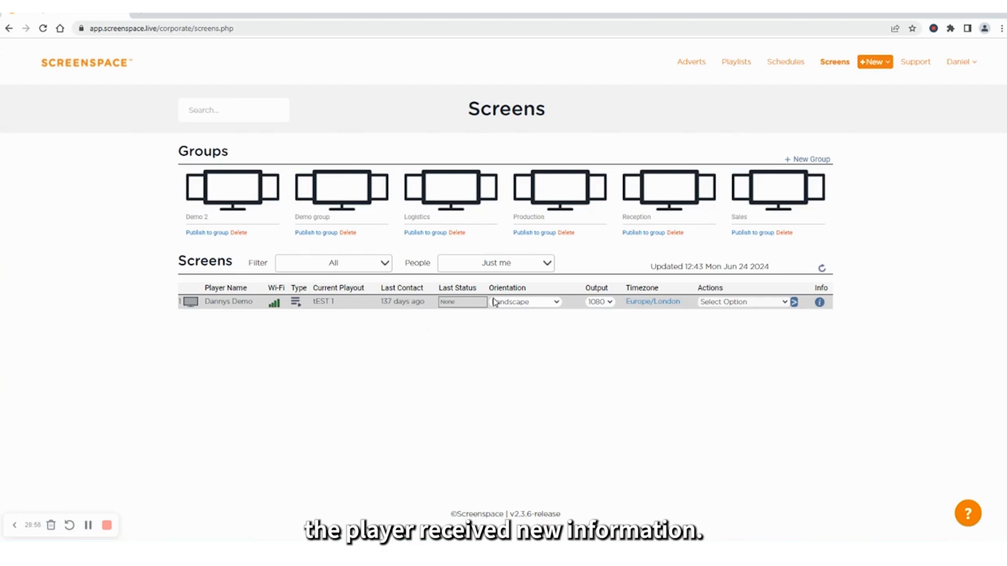
pyautogui.click(539, 304)
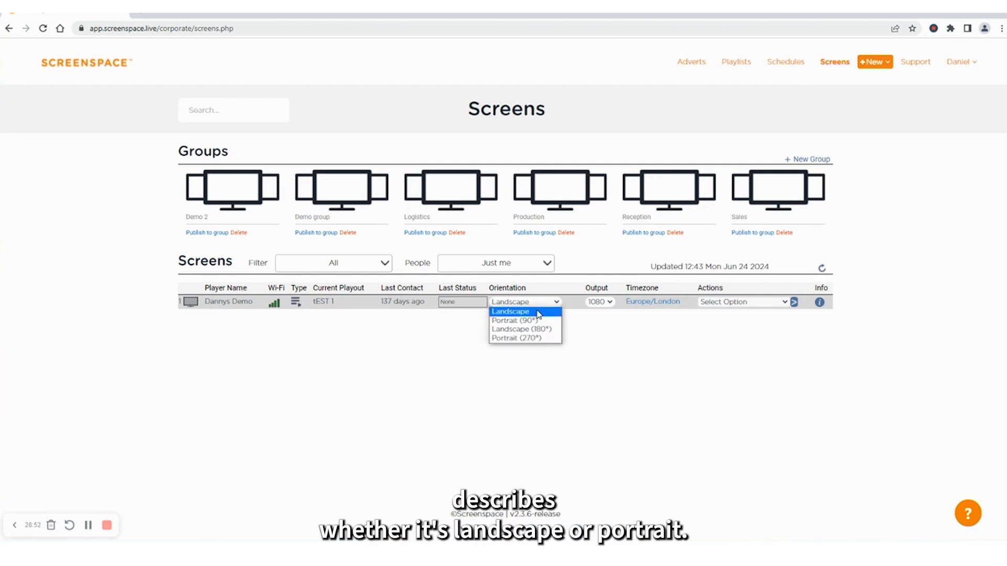
pyautogui.click(539, 313)
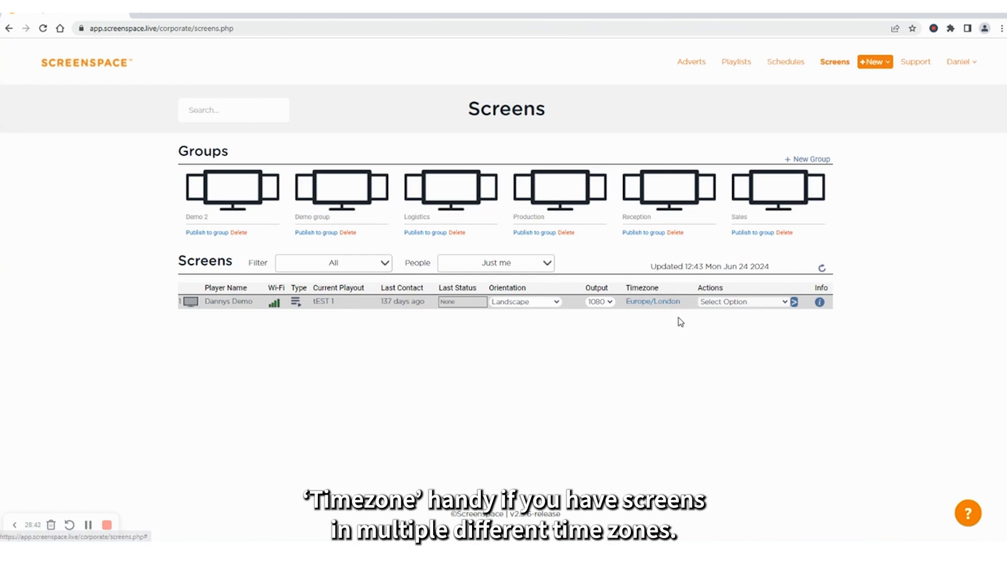
# Examine the actions available for the demo player, such as restart, reset, update and delete contents, without applying any
pyautogui.click(734, 303)
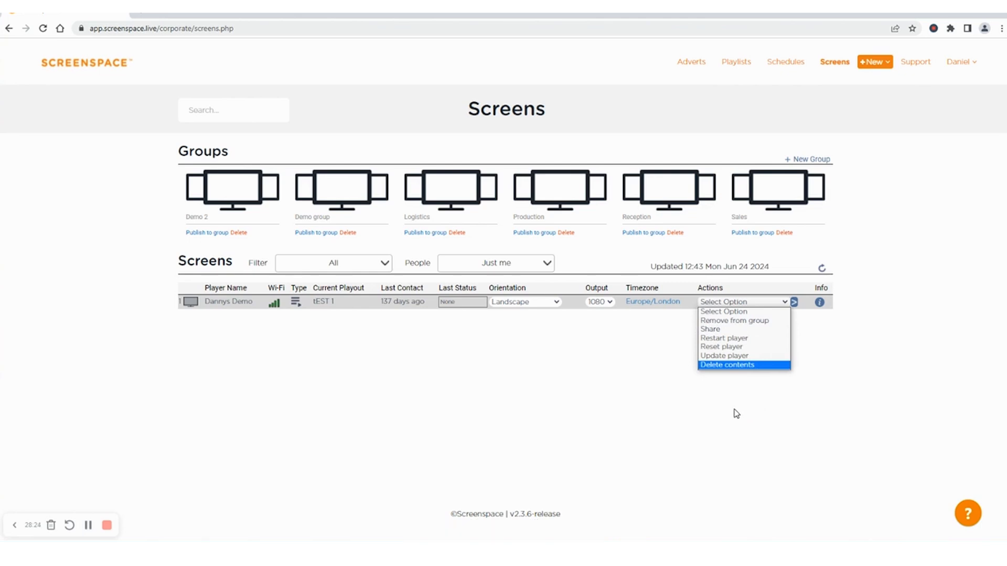
pyautogui.click(664, 321)
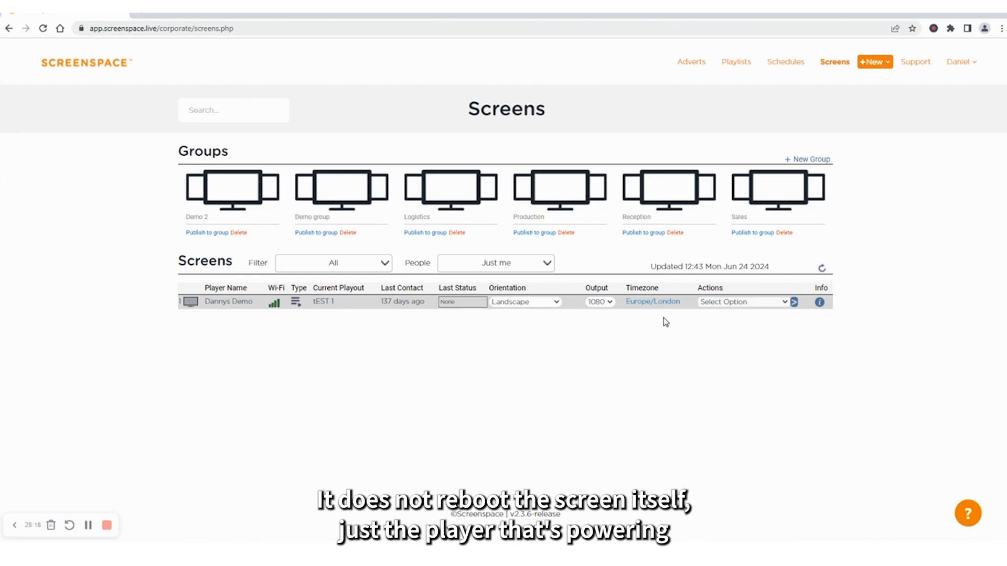
pyautogui.click(733, 305)
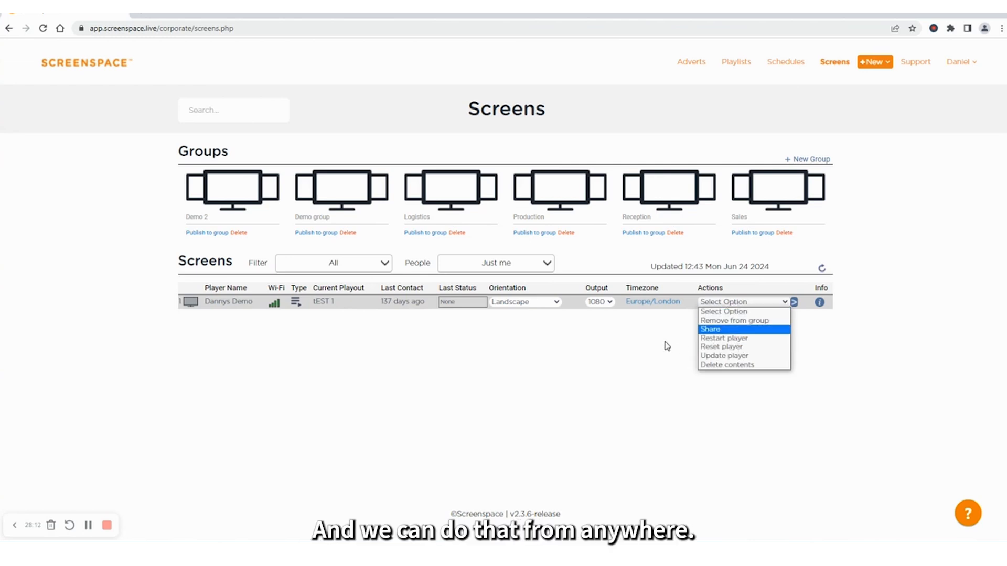
pyautogui.click(665, 325)
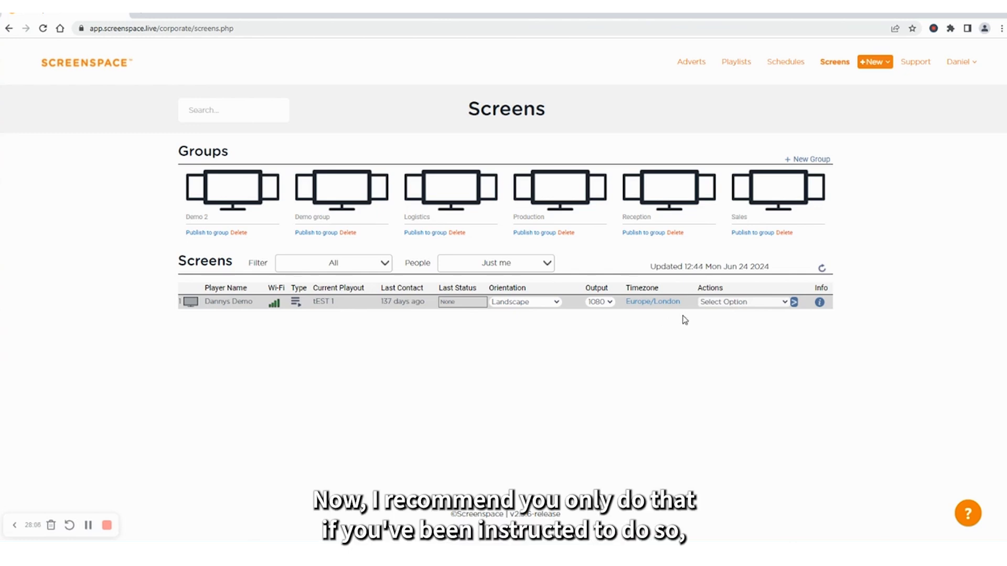
pyautogui.click(741, 303)
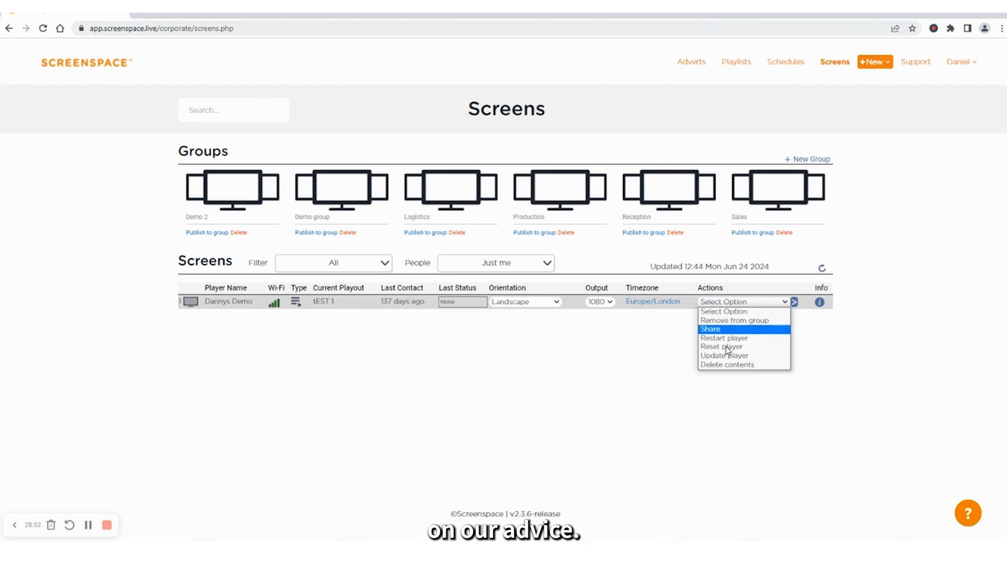
pyautogui.click(666, 349)
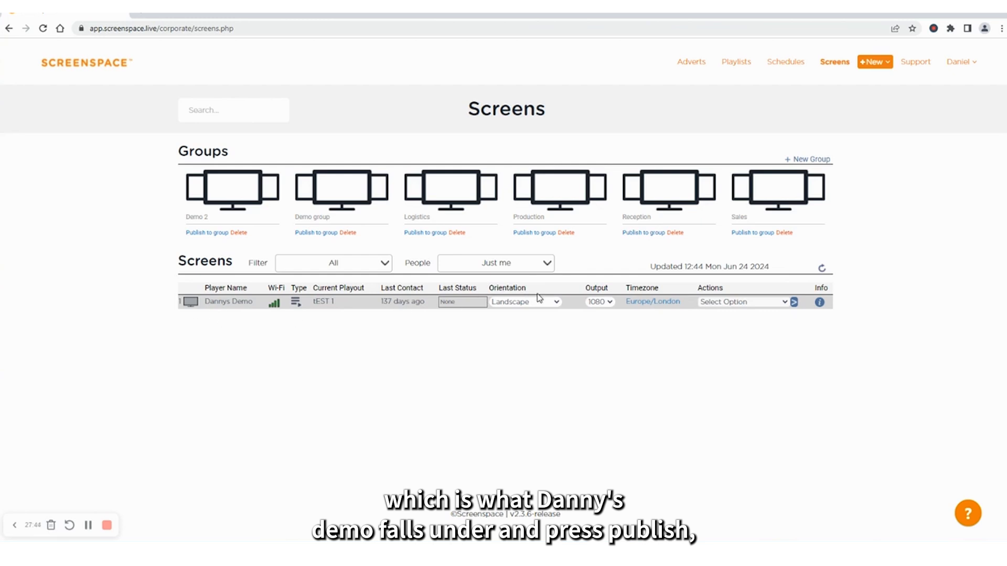
# Publish Demo playlist 2 to the Reception group from the Screens page and dismiss the confirmation
pyautogui.click(636, 233)
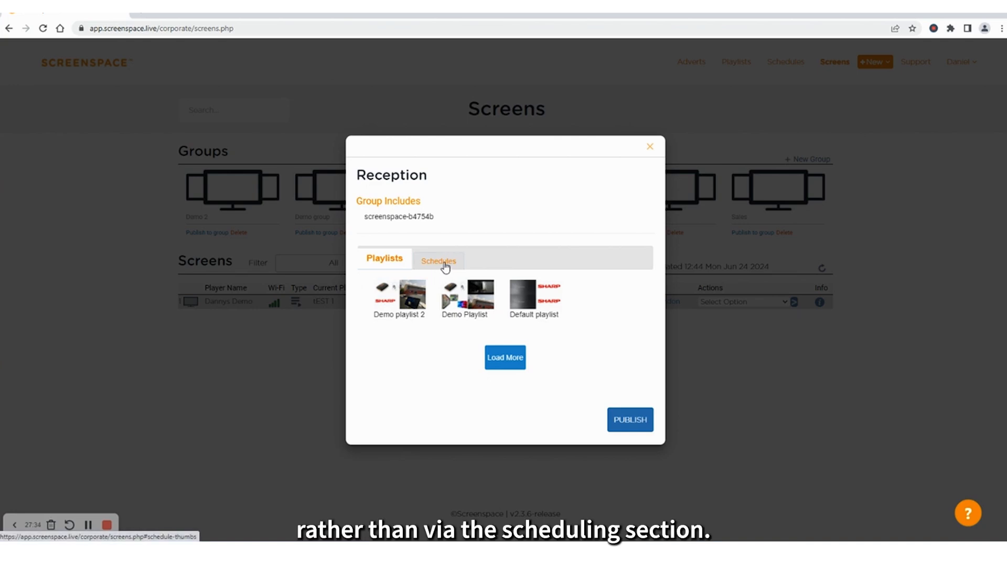
pyautogui.click(403, 301)
pyautogui.click(640, 421)
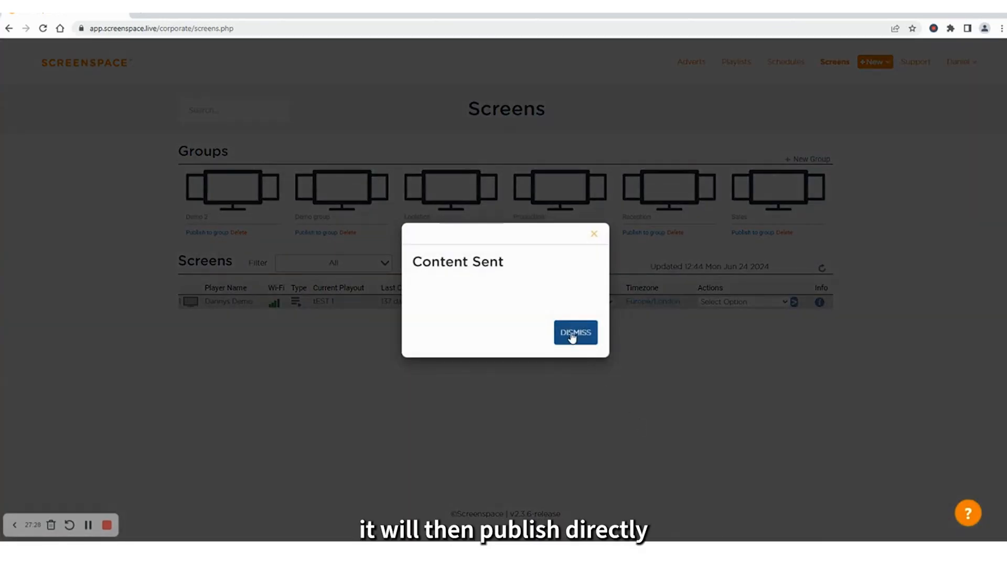
pyautogui.click(572, 336)
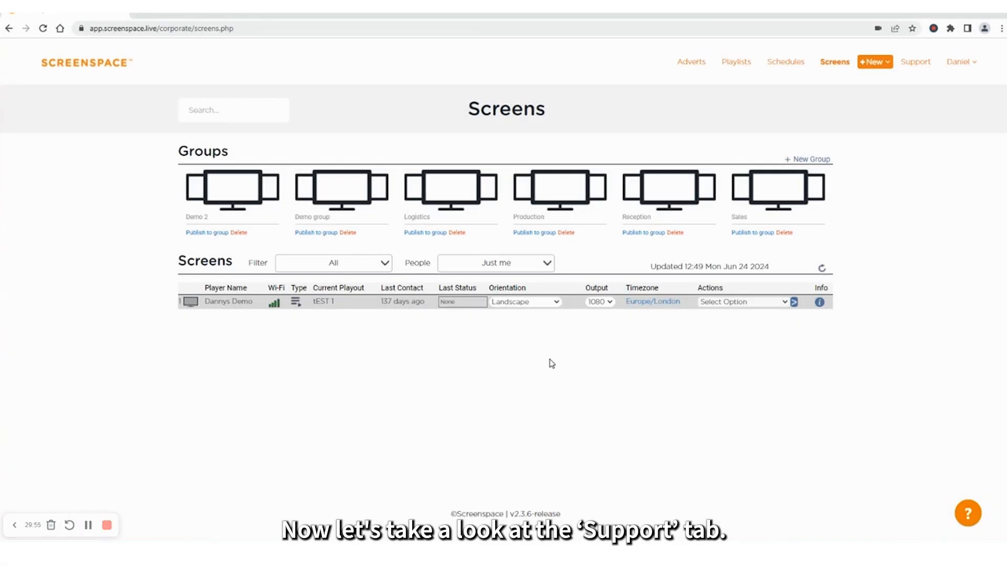
# Open the support site's Getting Started section and read the articles on using Screenspace and other types of signage players
pyautogui.click(915, 64)
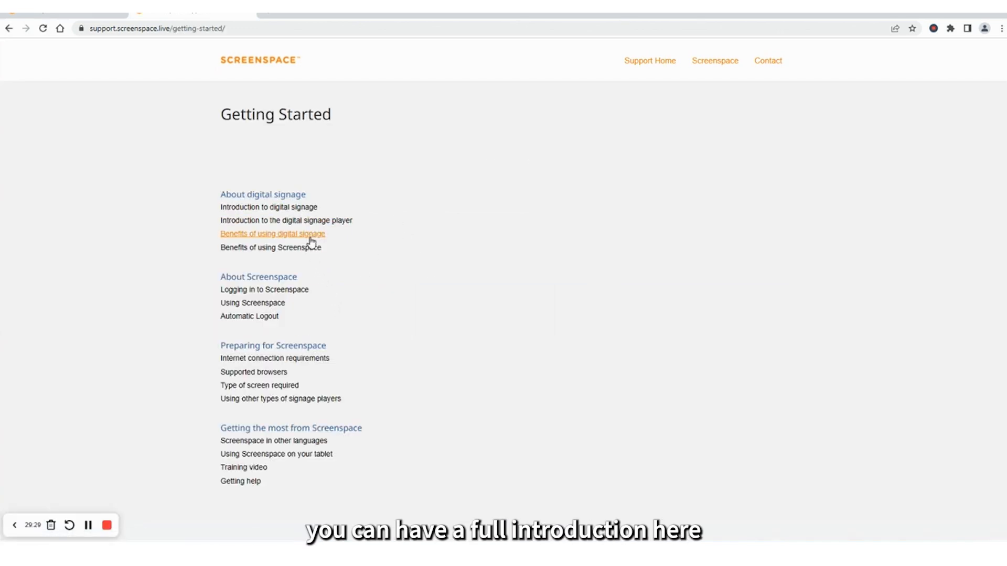
pyautogui.click(279, 307)
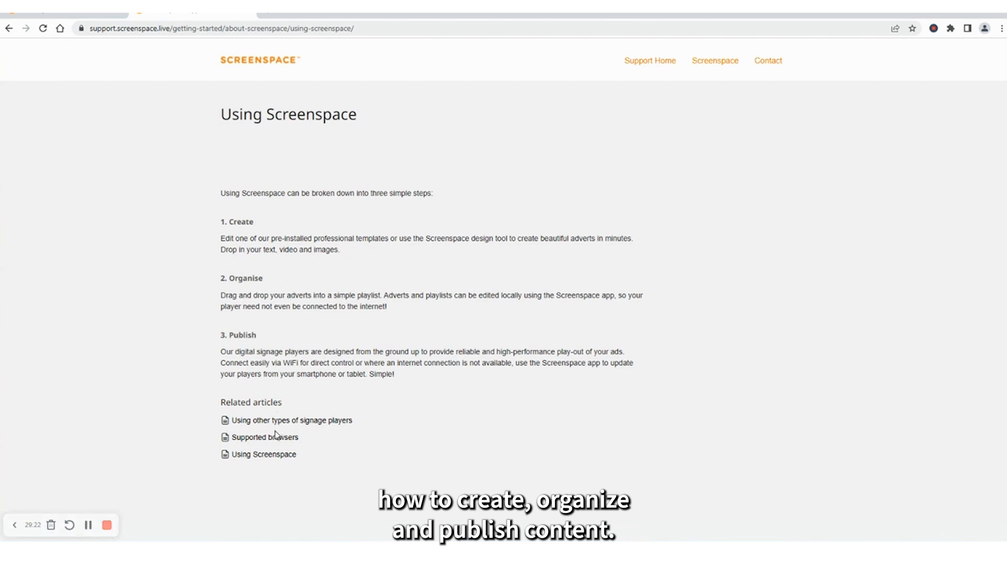
pyautogui.click(278, 457)
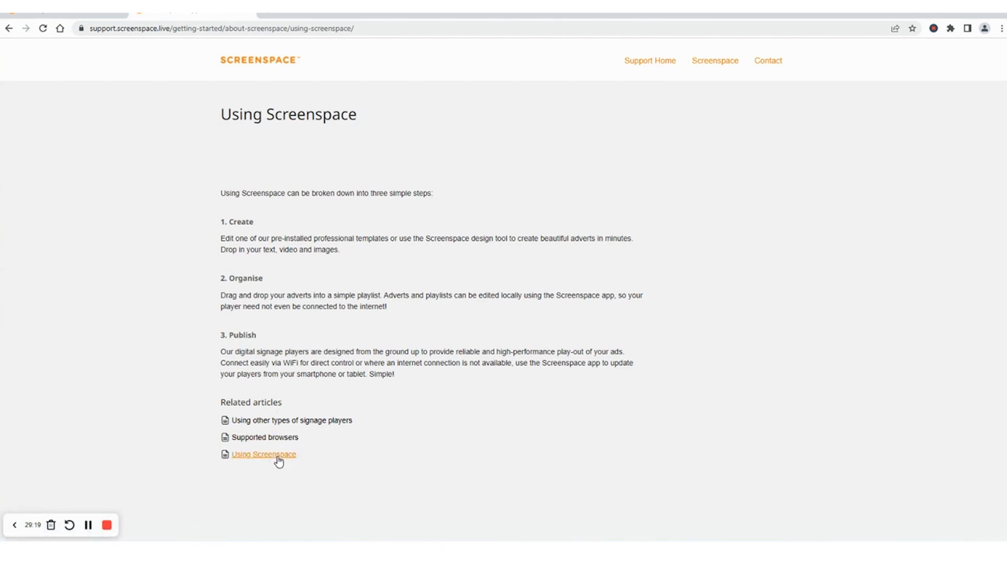
pyautogui.click(284, 420)
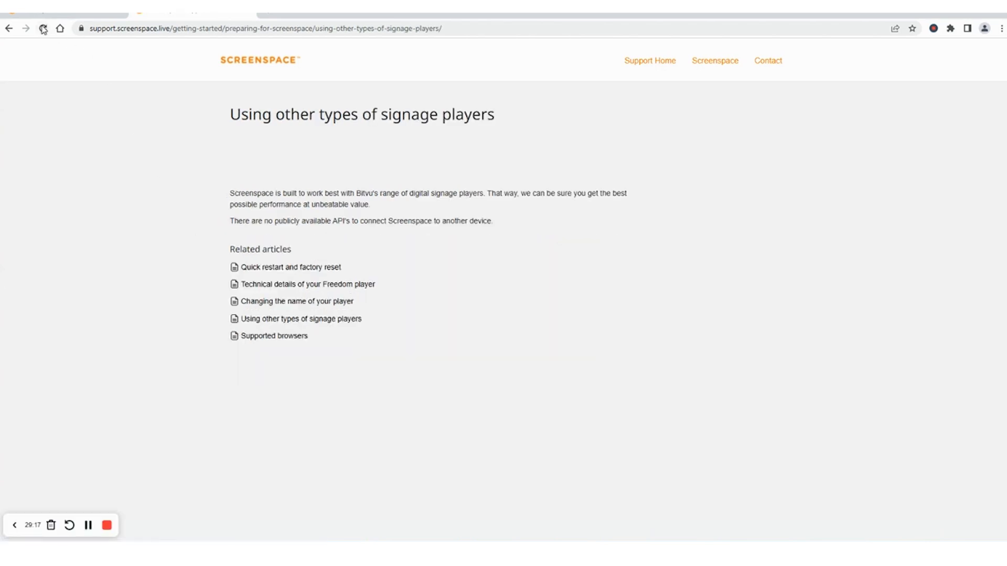
pyautogui.click(8, 29)
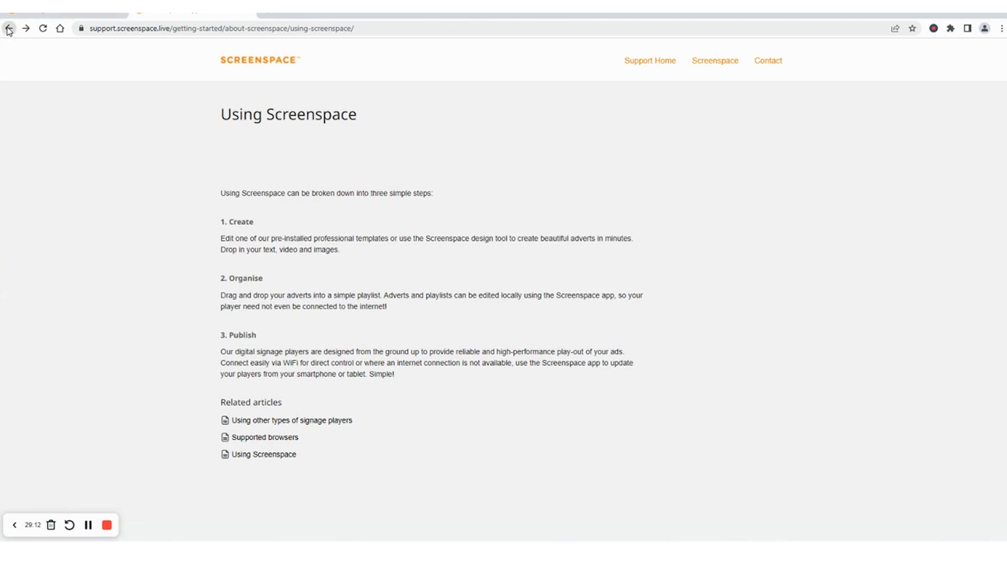
pyautogui.click(9, 29)
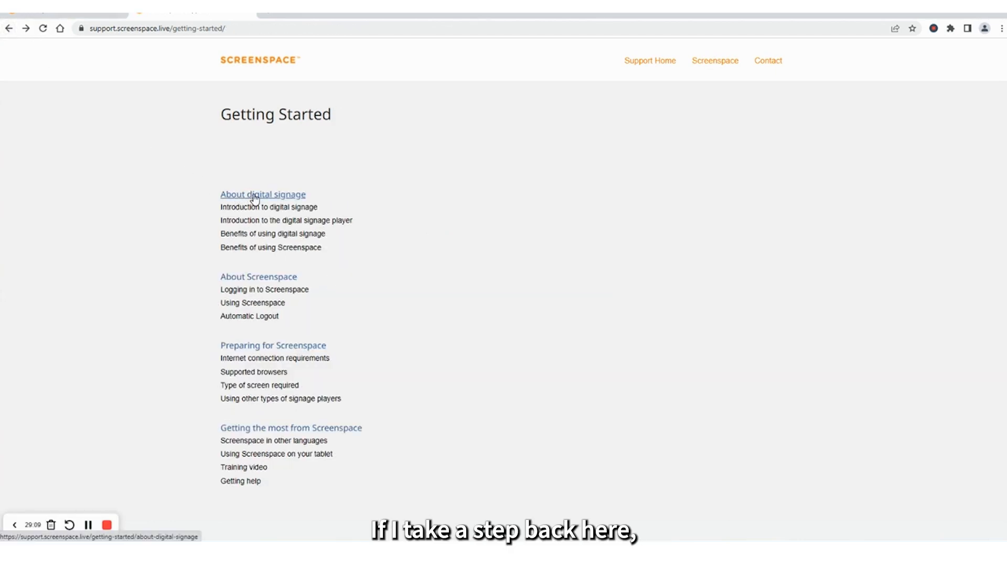
# Read the Supported browsers article and the Training video page, and return to the Getting Started overview
pyautogui.click(265, 374)
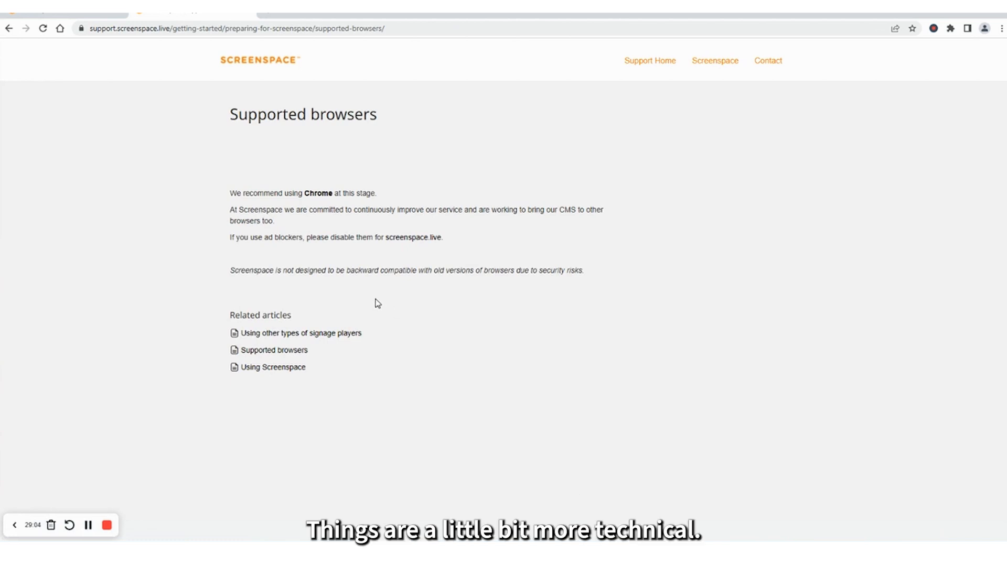
pyautogui.click(9, 28)
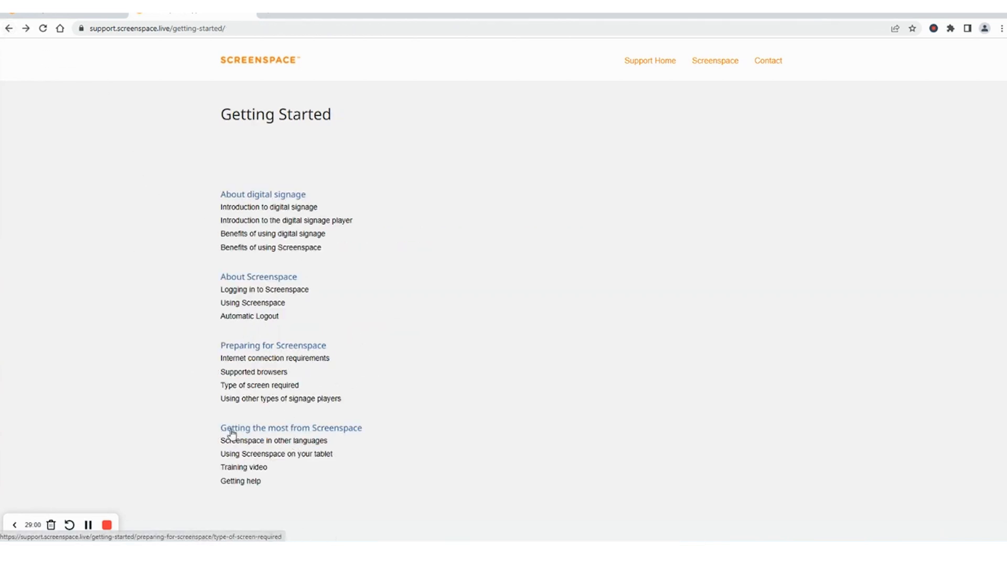
pyautogui.click(258, 467)
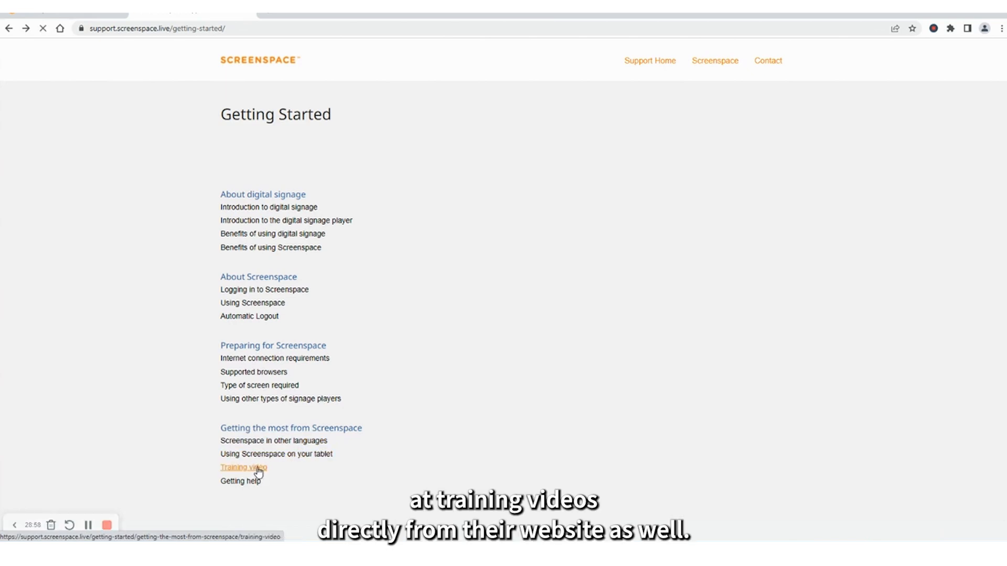
pyautogui.scroll(-2, 478, 378)
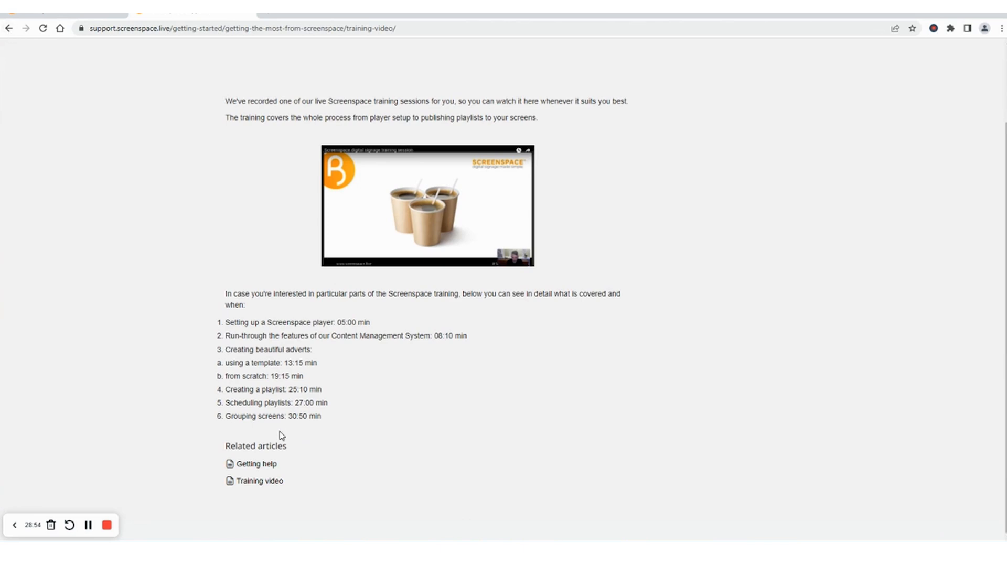
pyautogui.click(274, 482)
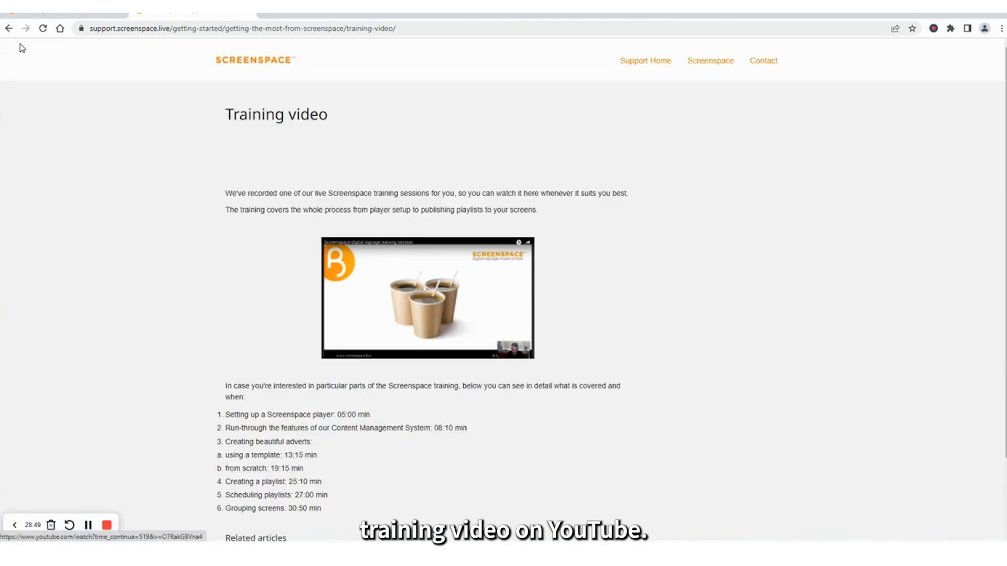
pyautogui.click(9, 31)
pyautogui.click(9, 30)
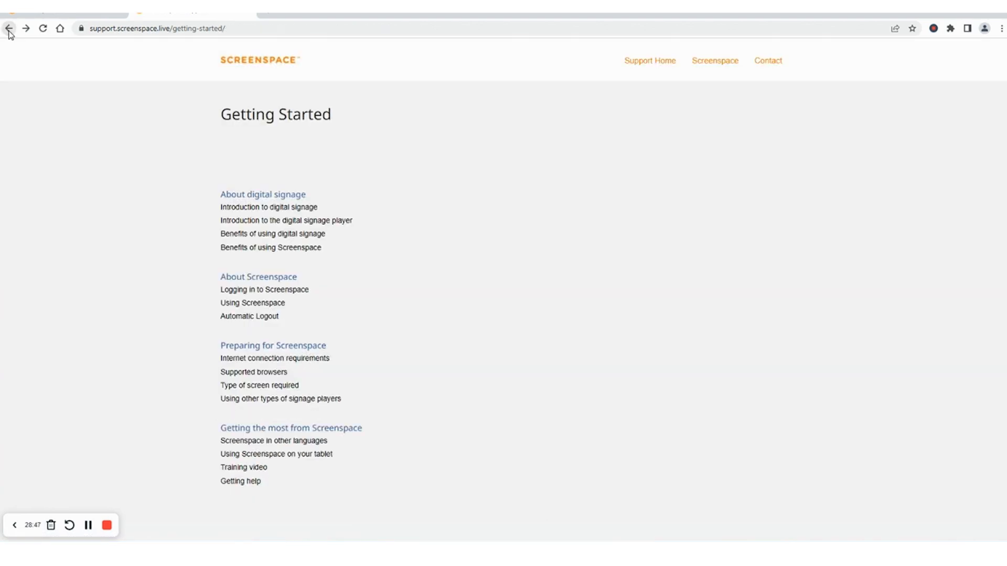
# Return to the support home page and search the help articles for "schedule"
pyautogui.click(9, 30)
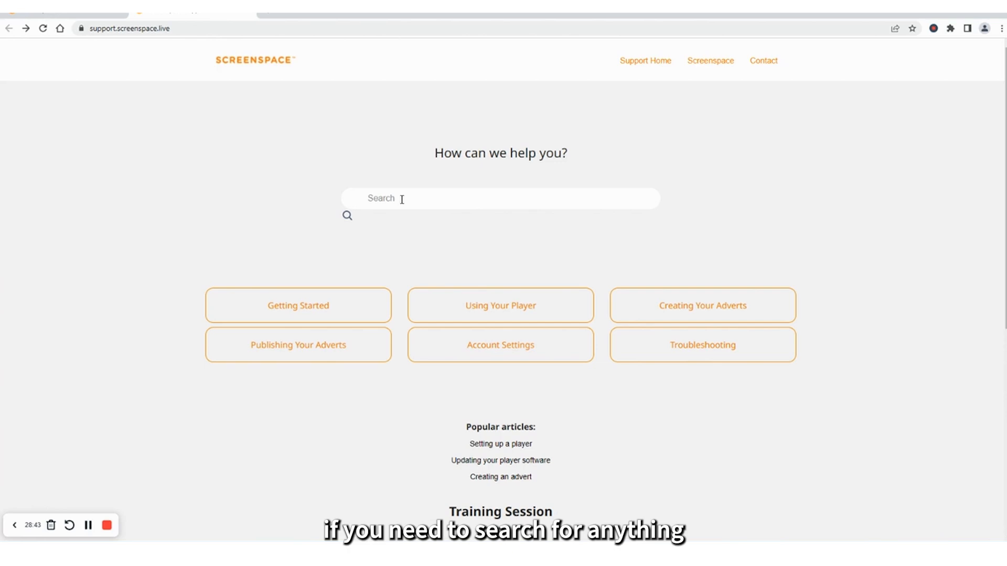
pyautogui.write('schedule')
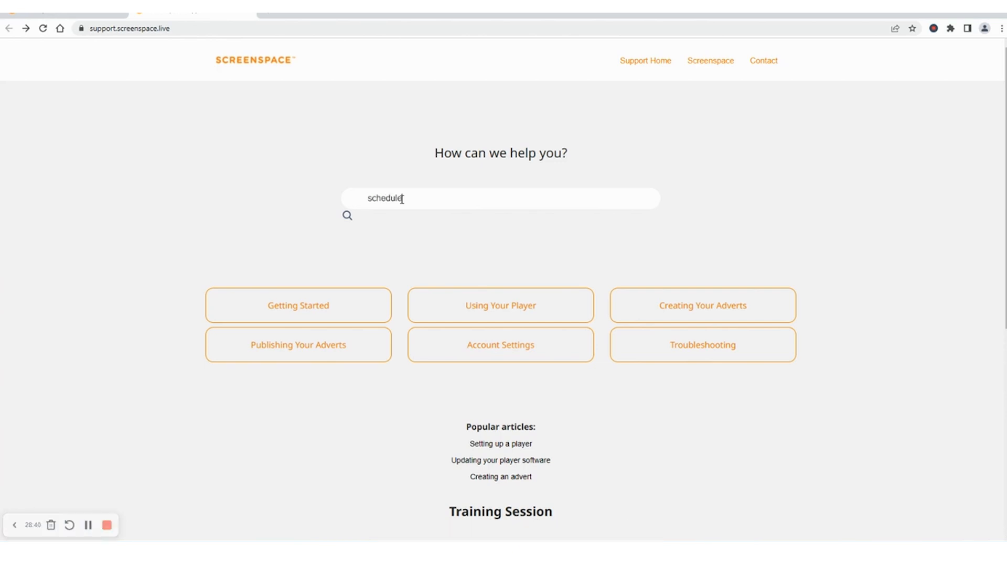
pyautogui.press('Return')
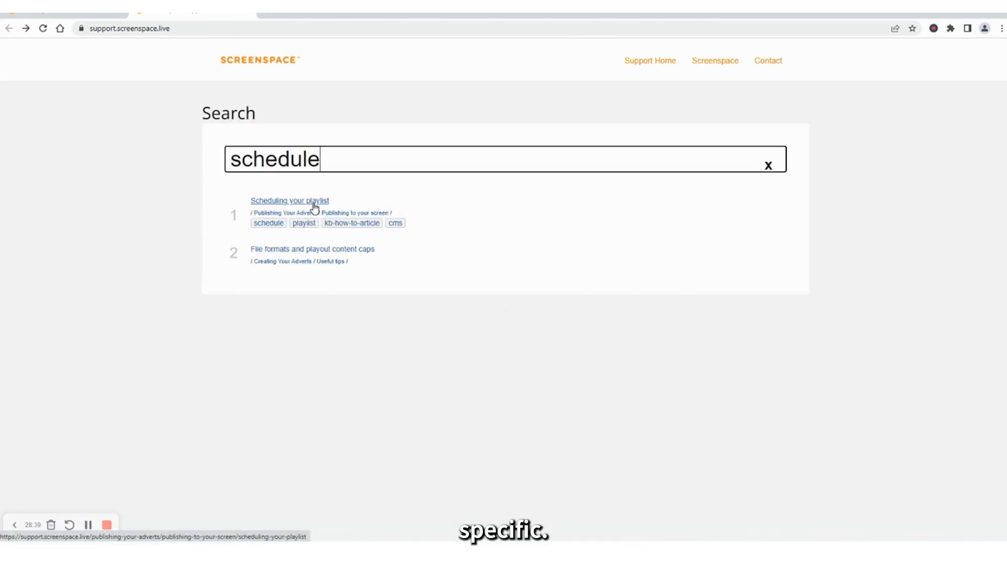
# Open the "Scheduling your playlist" article from the search results and read through it
pyautogui.click(308, 201)
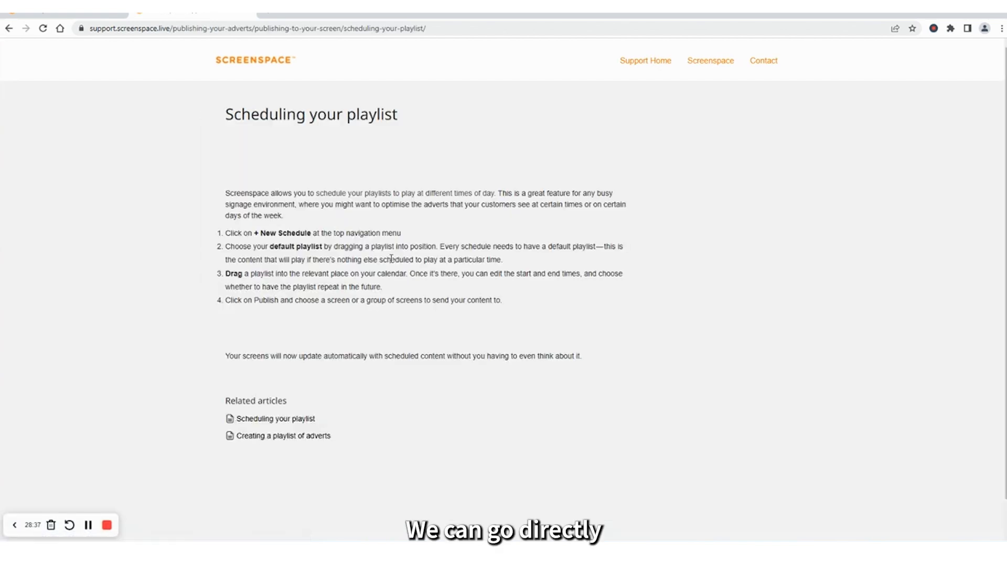
pyautogui.scroll(-1, 708, 303)
pyautogui.scroll(-3, 321, 360)
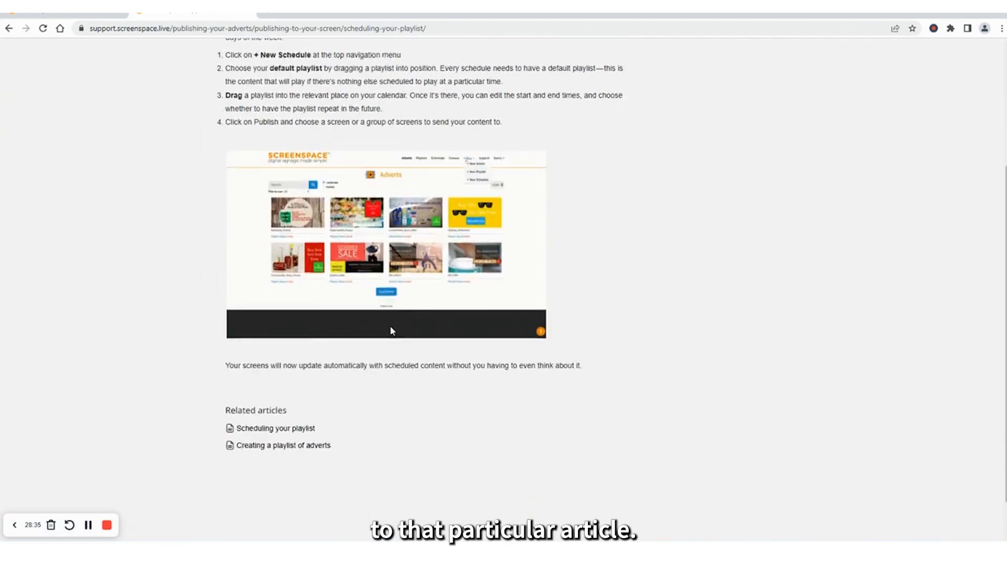
pyautogui.scroll(4, 295, 258)
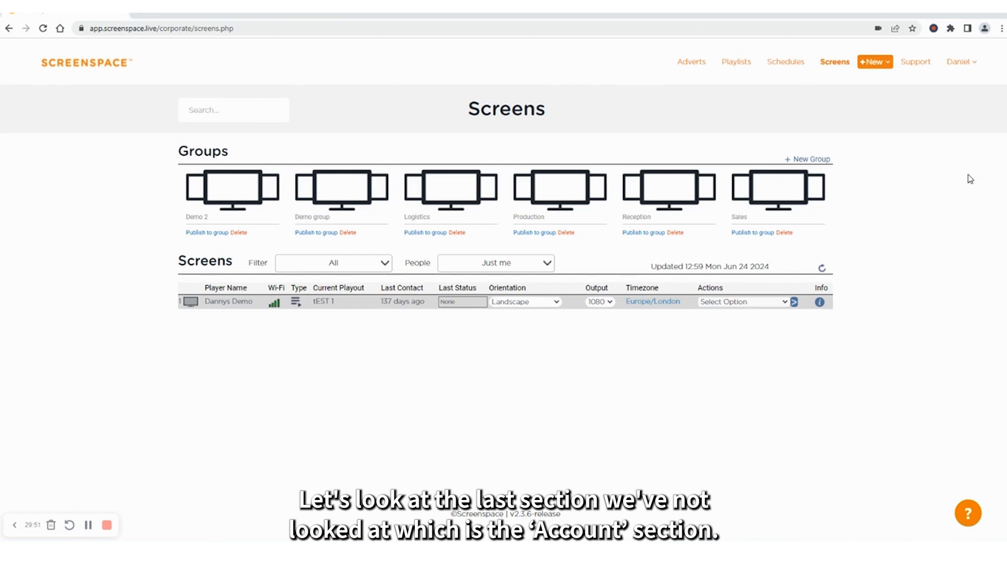
# Open the My Account page, view the USB Setup section, and return to the Account Overview
pyautogui.click(962, 62)
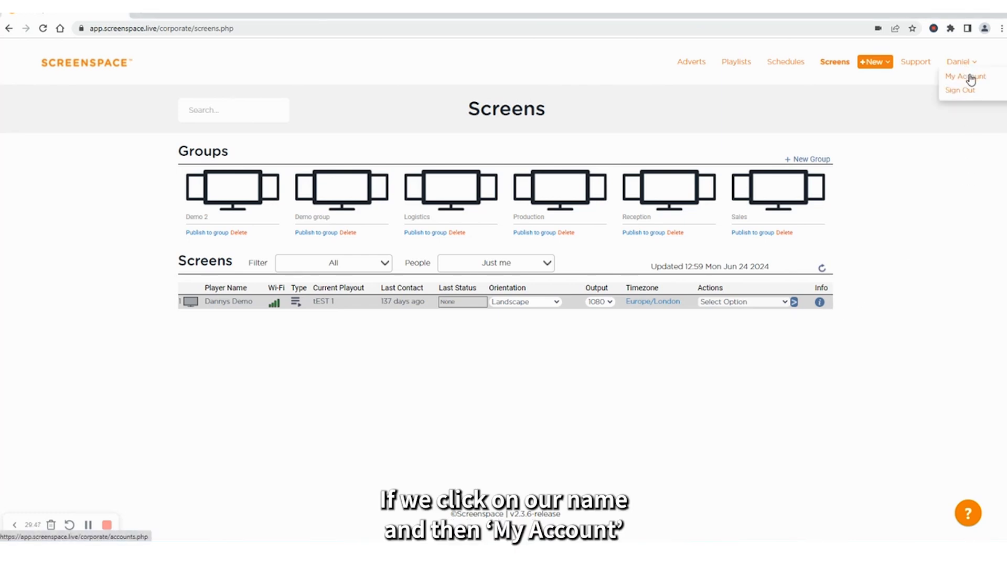
pyautogui.click(970, 77)
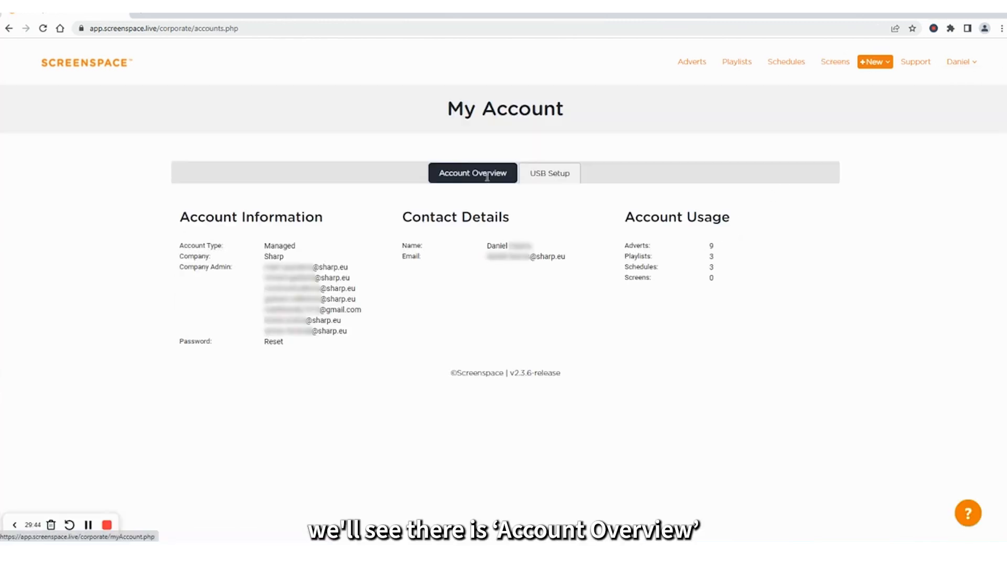
pyautogui.click(547, 175)
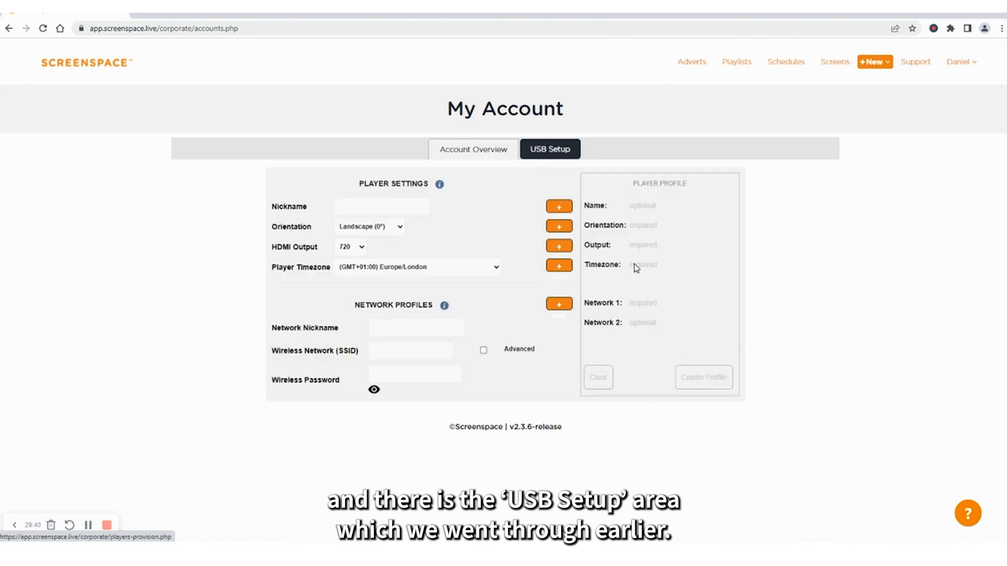
pyautogui.click(498, 152)
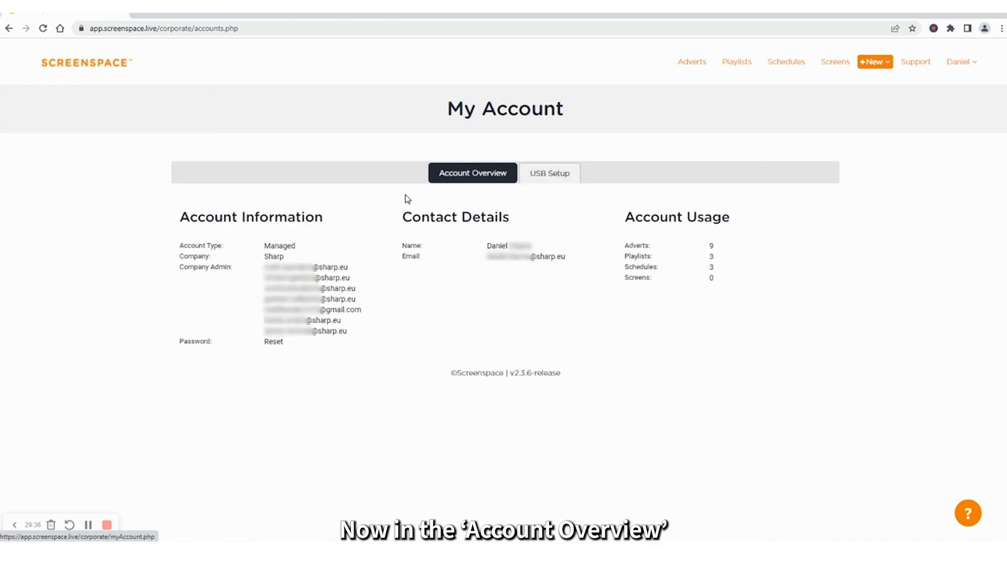